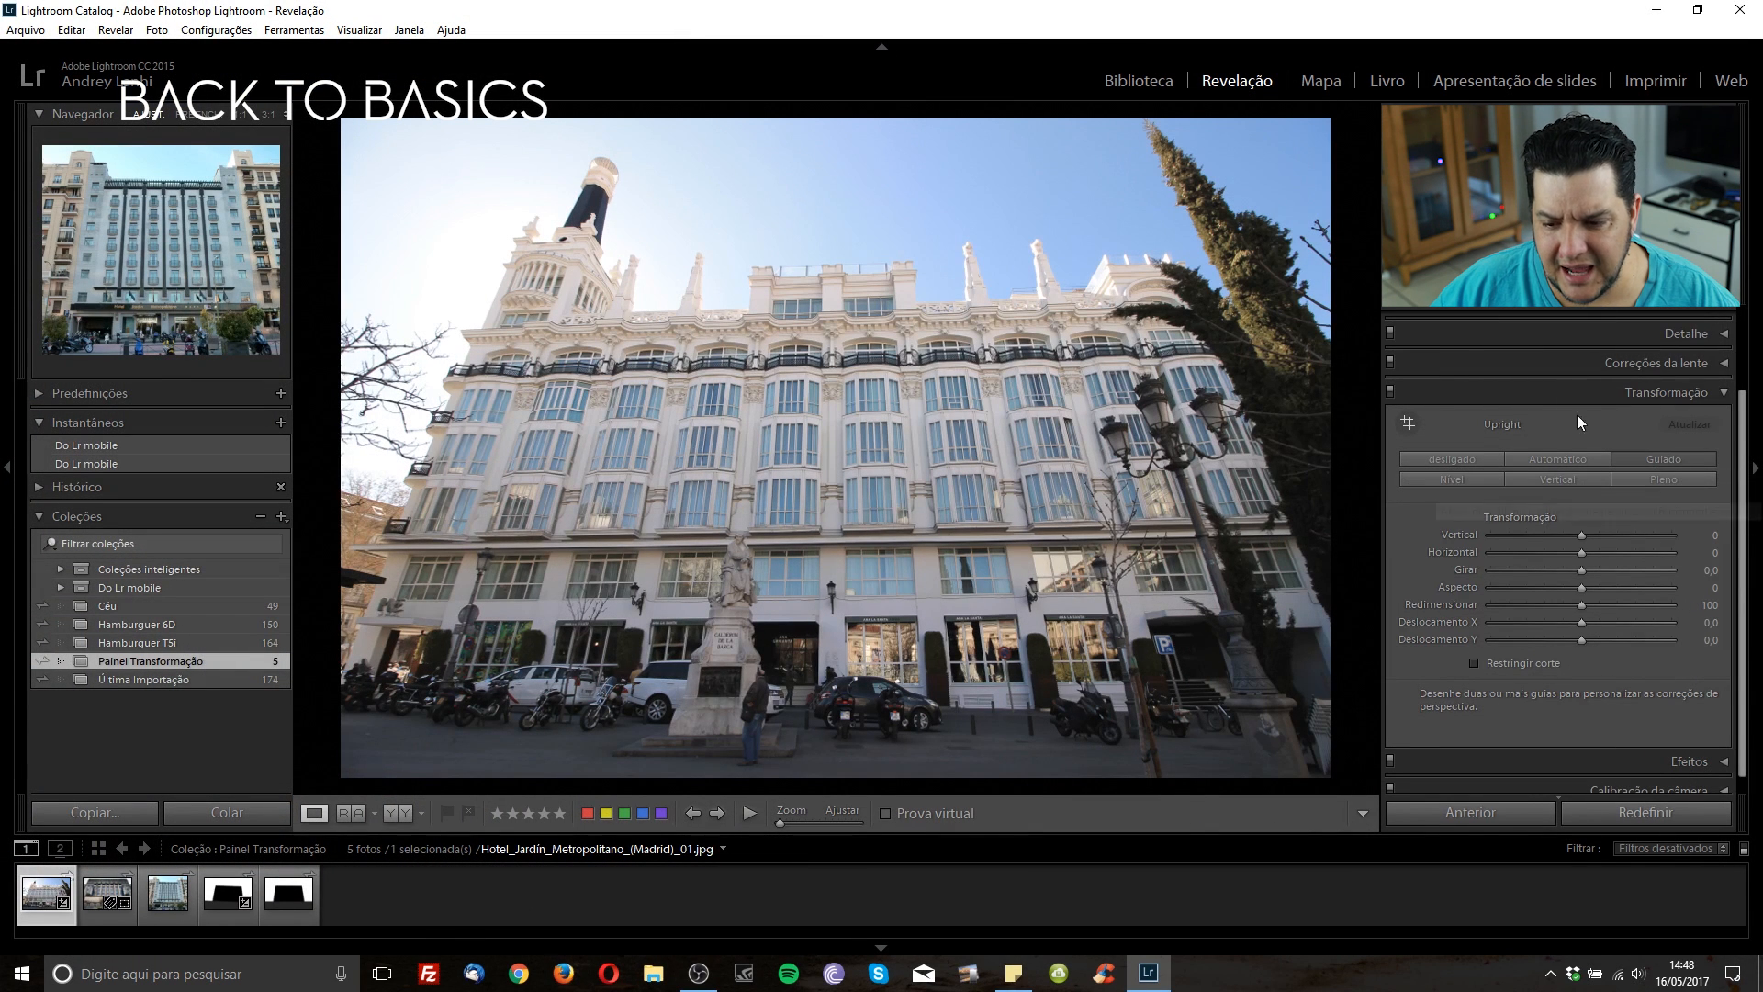
Turn off Upright on the white hotel photo and review the two black-shape distortion example images
{"action": "left_click", "coordinate": [1455, 459]}
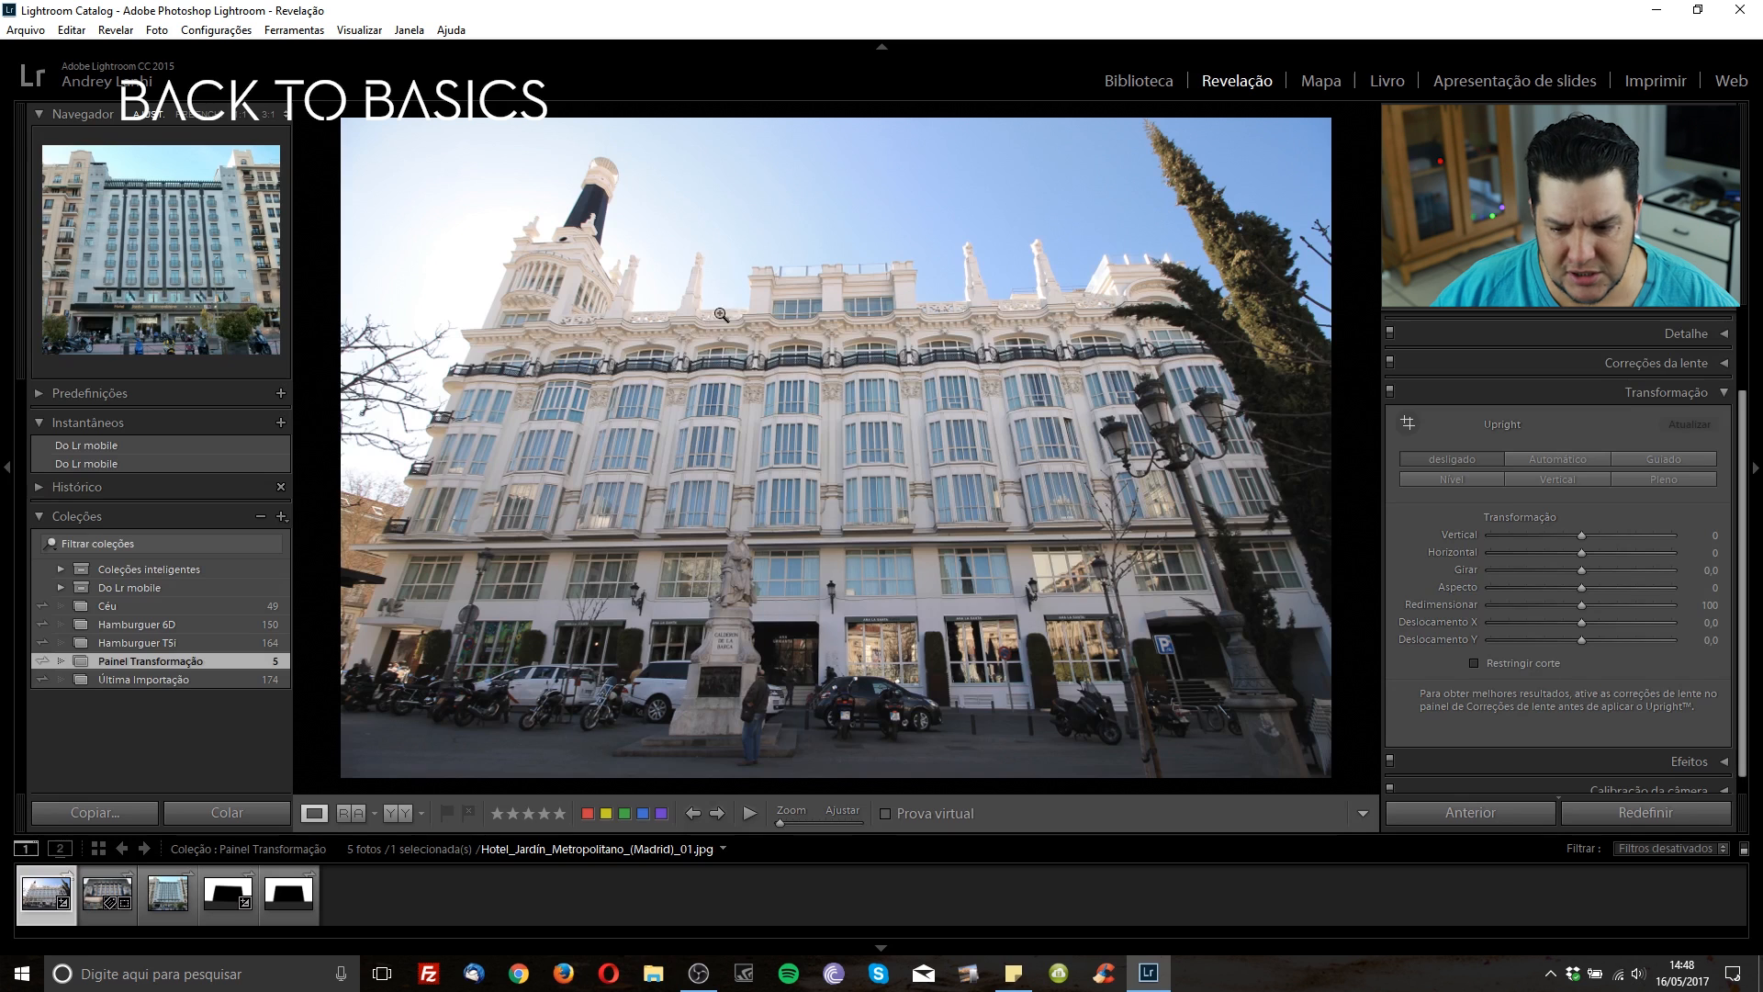
{"action": "left_click", "coordinate": [227, 892]}
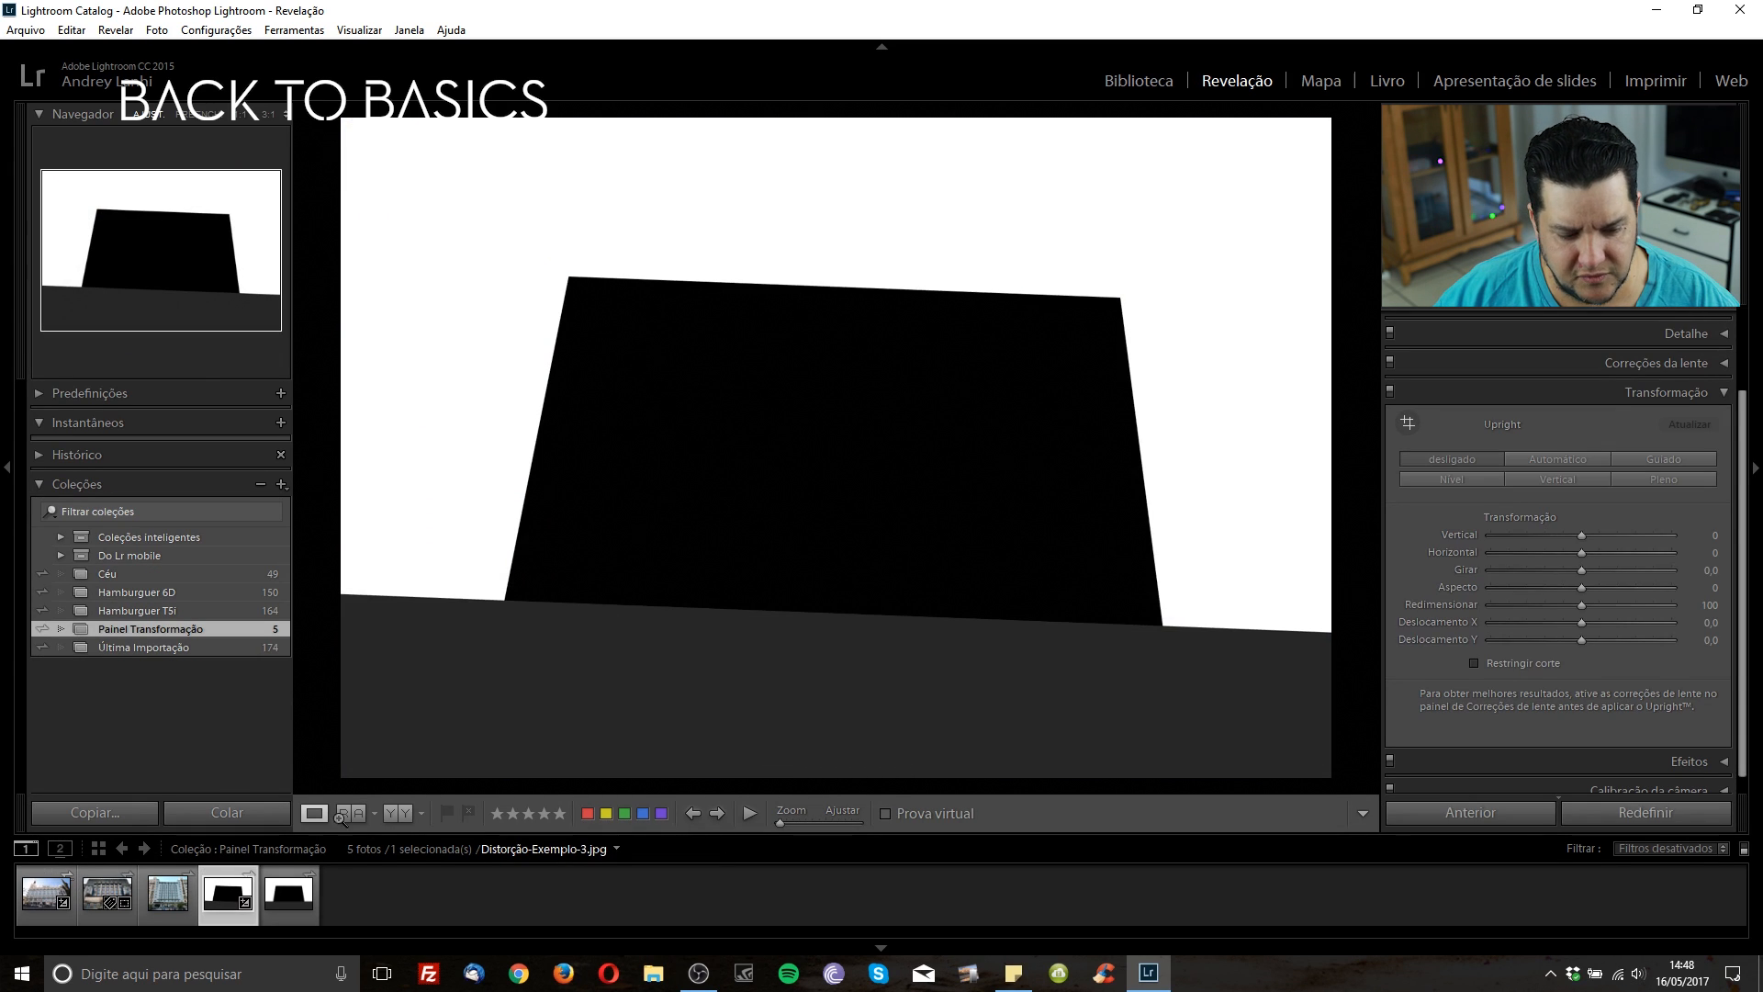
{"action": "left_click", "coordinate": [287, 890]}
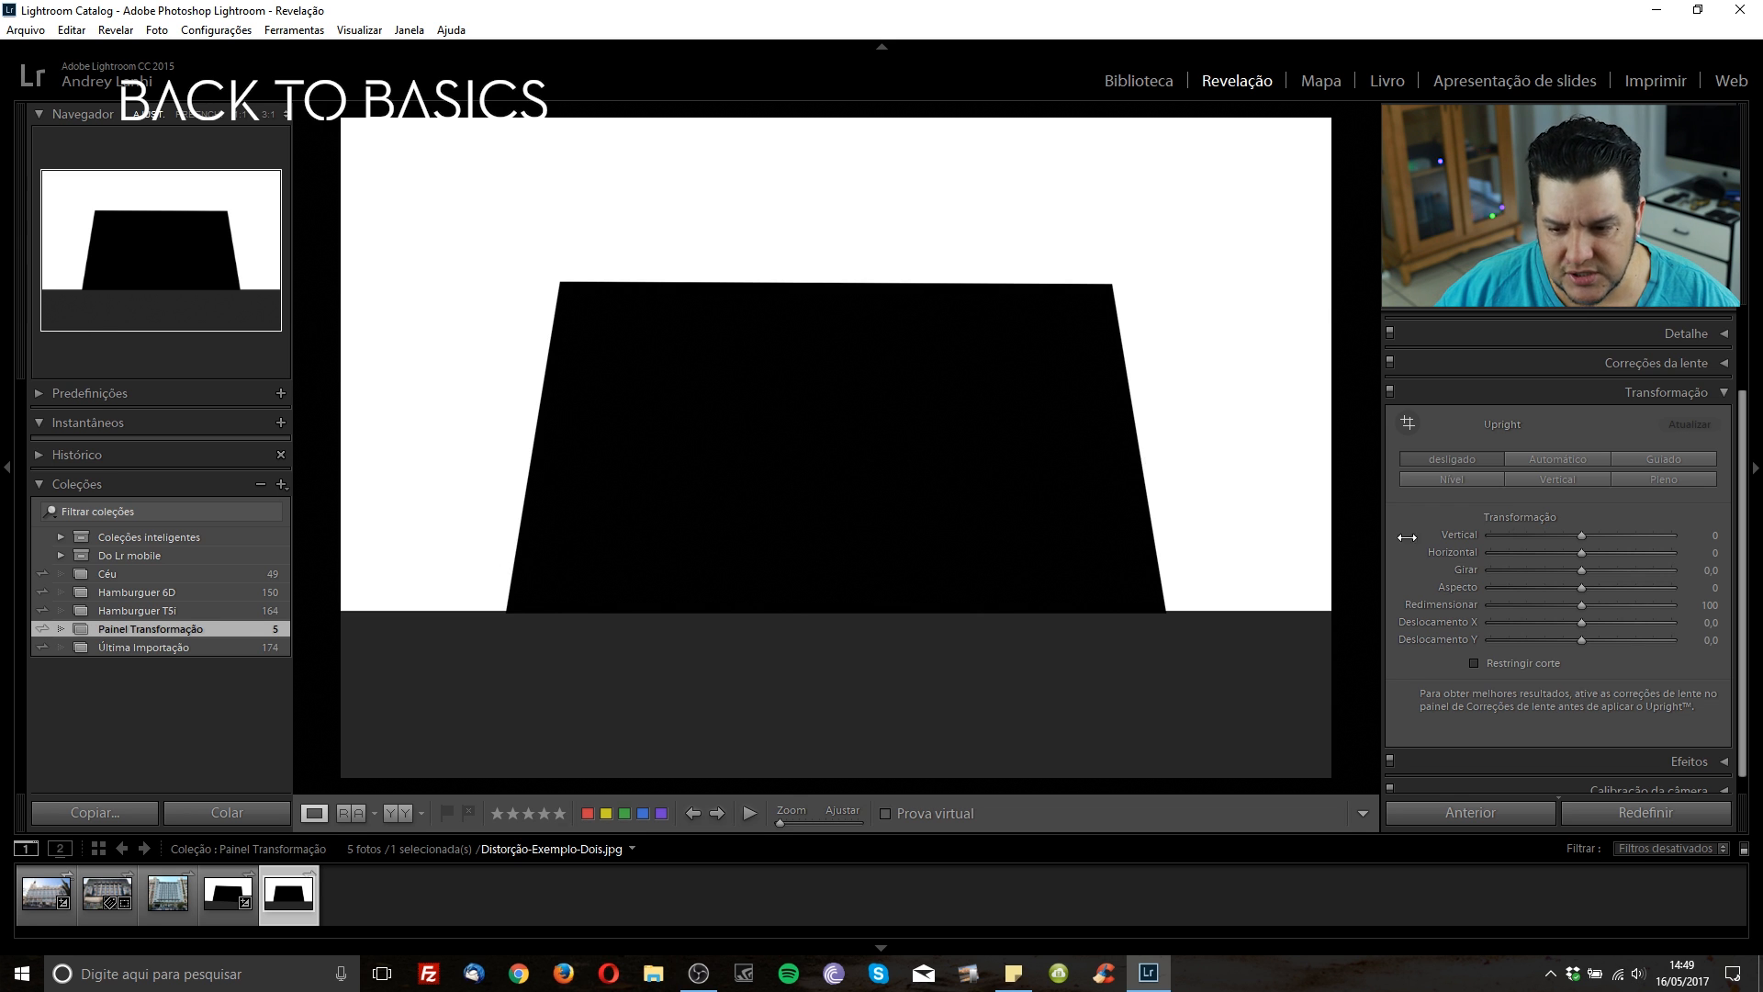
{"action": "key", "text": "Left"}
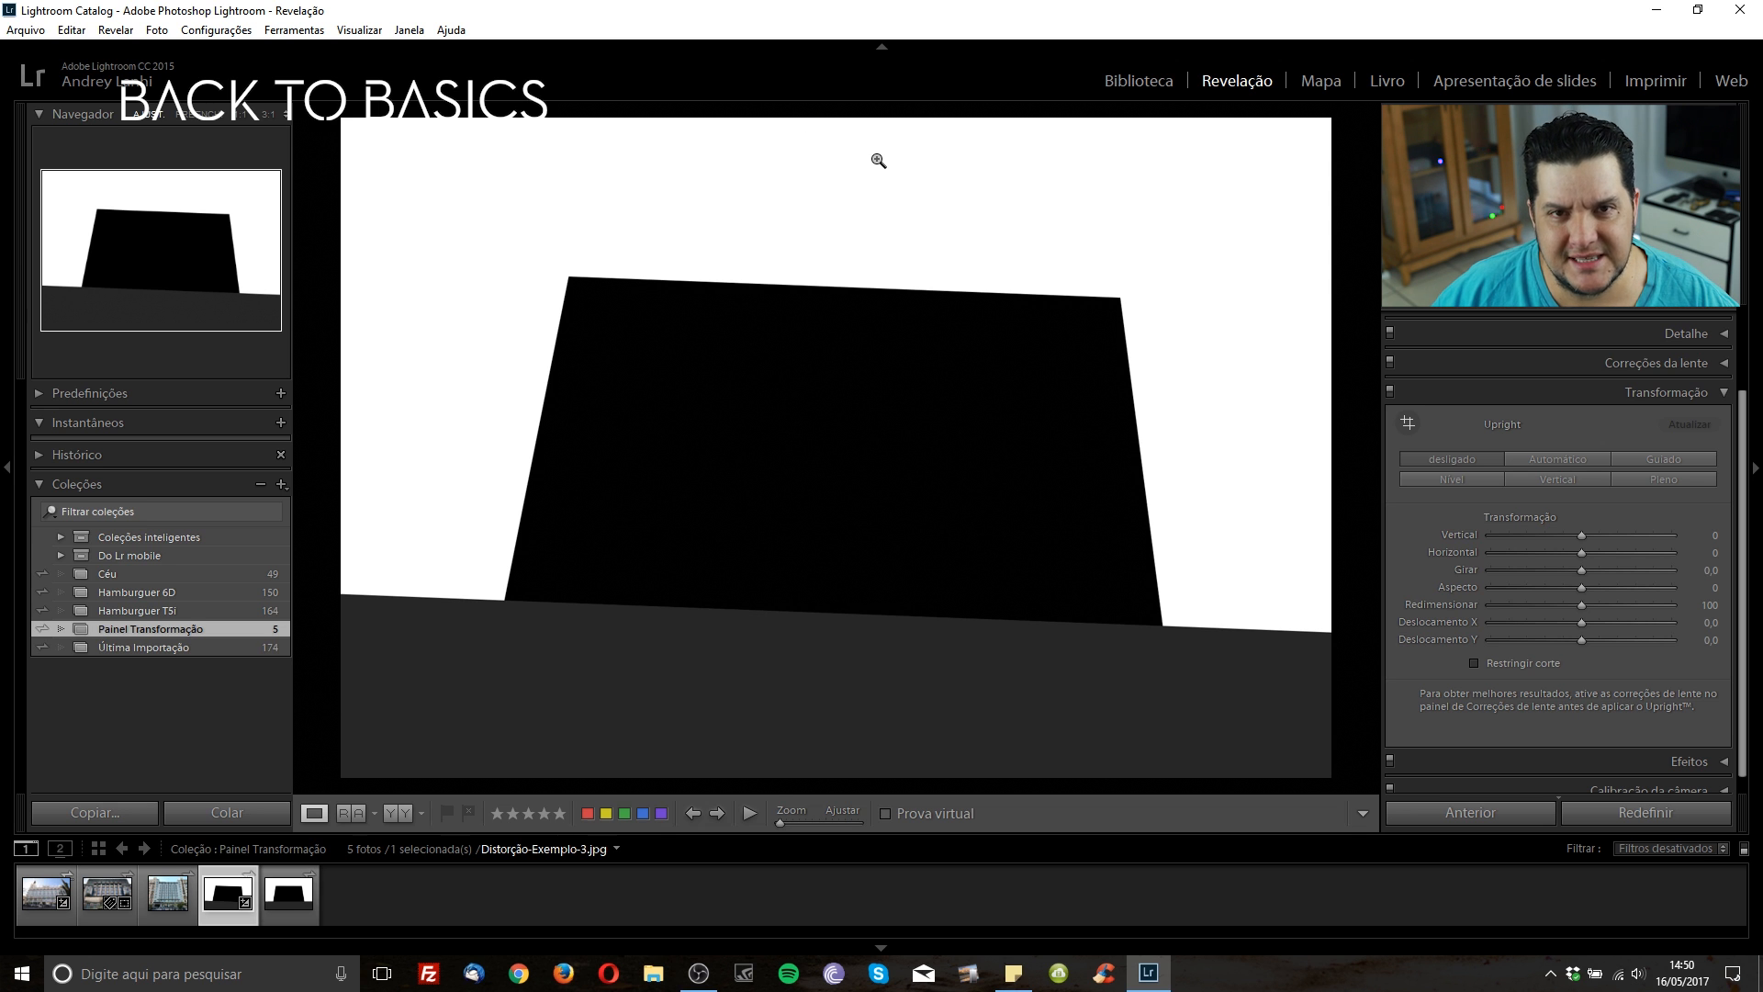
{"action": "key", "text": "Home"}
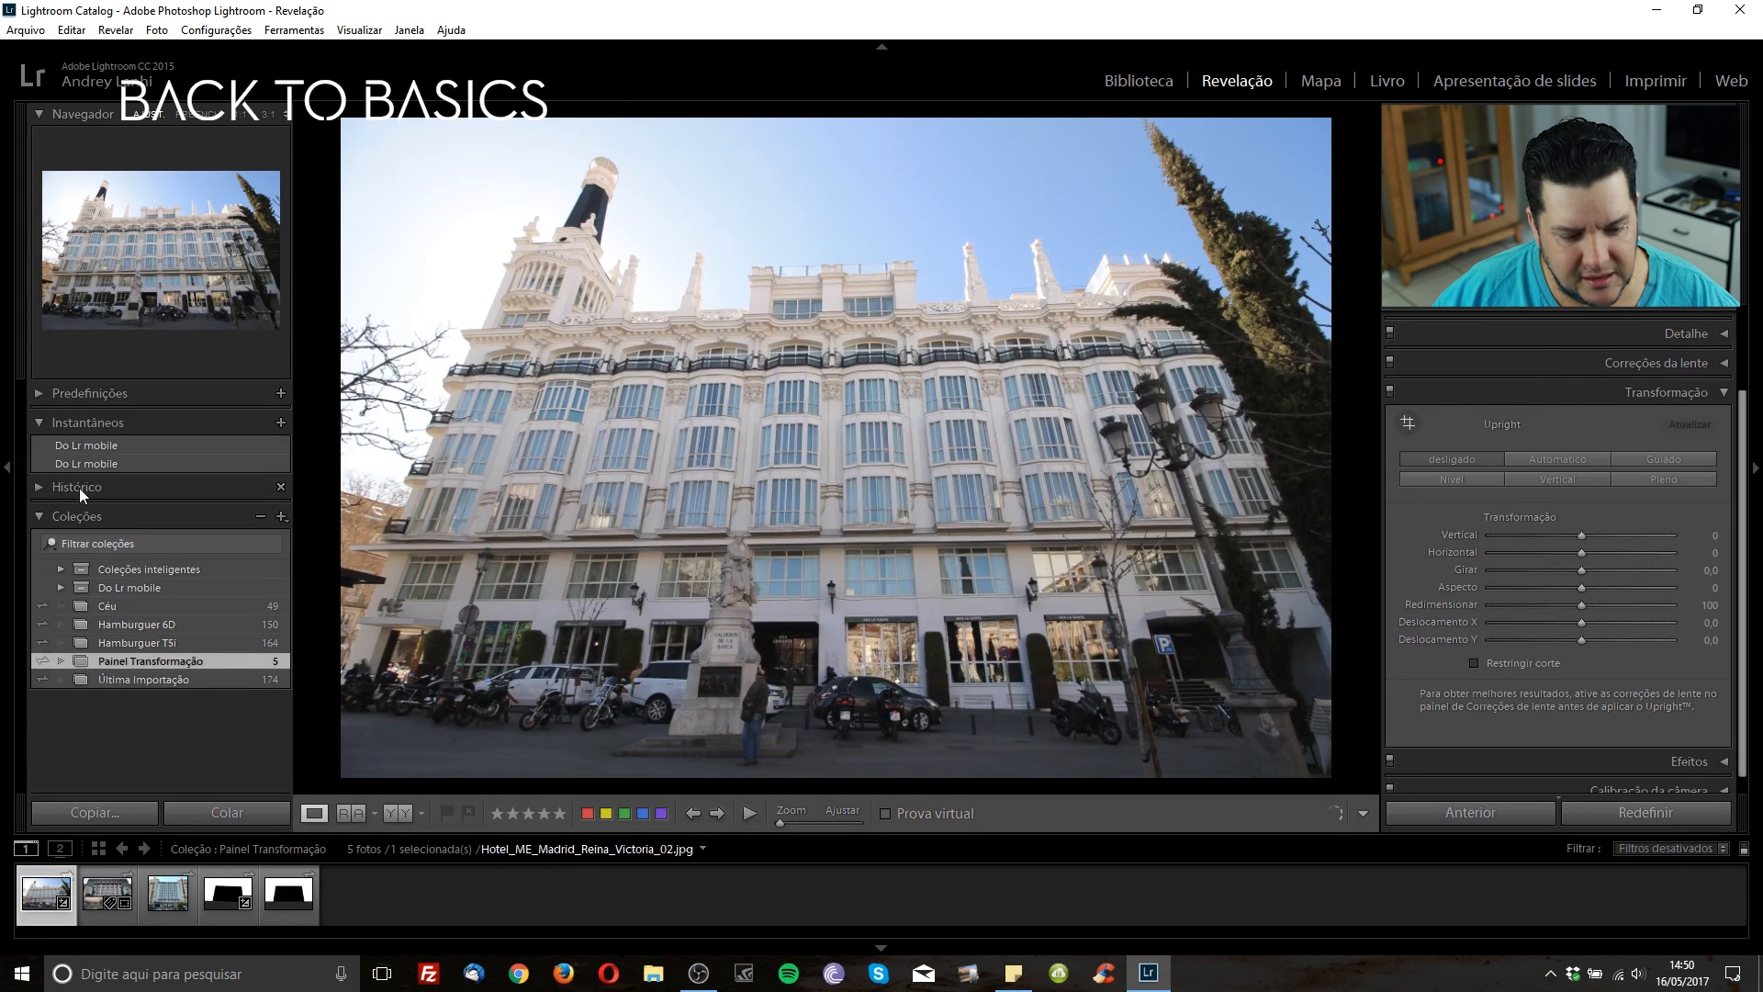
Try automatic Upright on the dark stone building photo and compare the image with and without the transform
{"action": "left_click", "coordinate": [112, 891]}
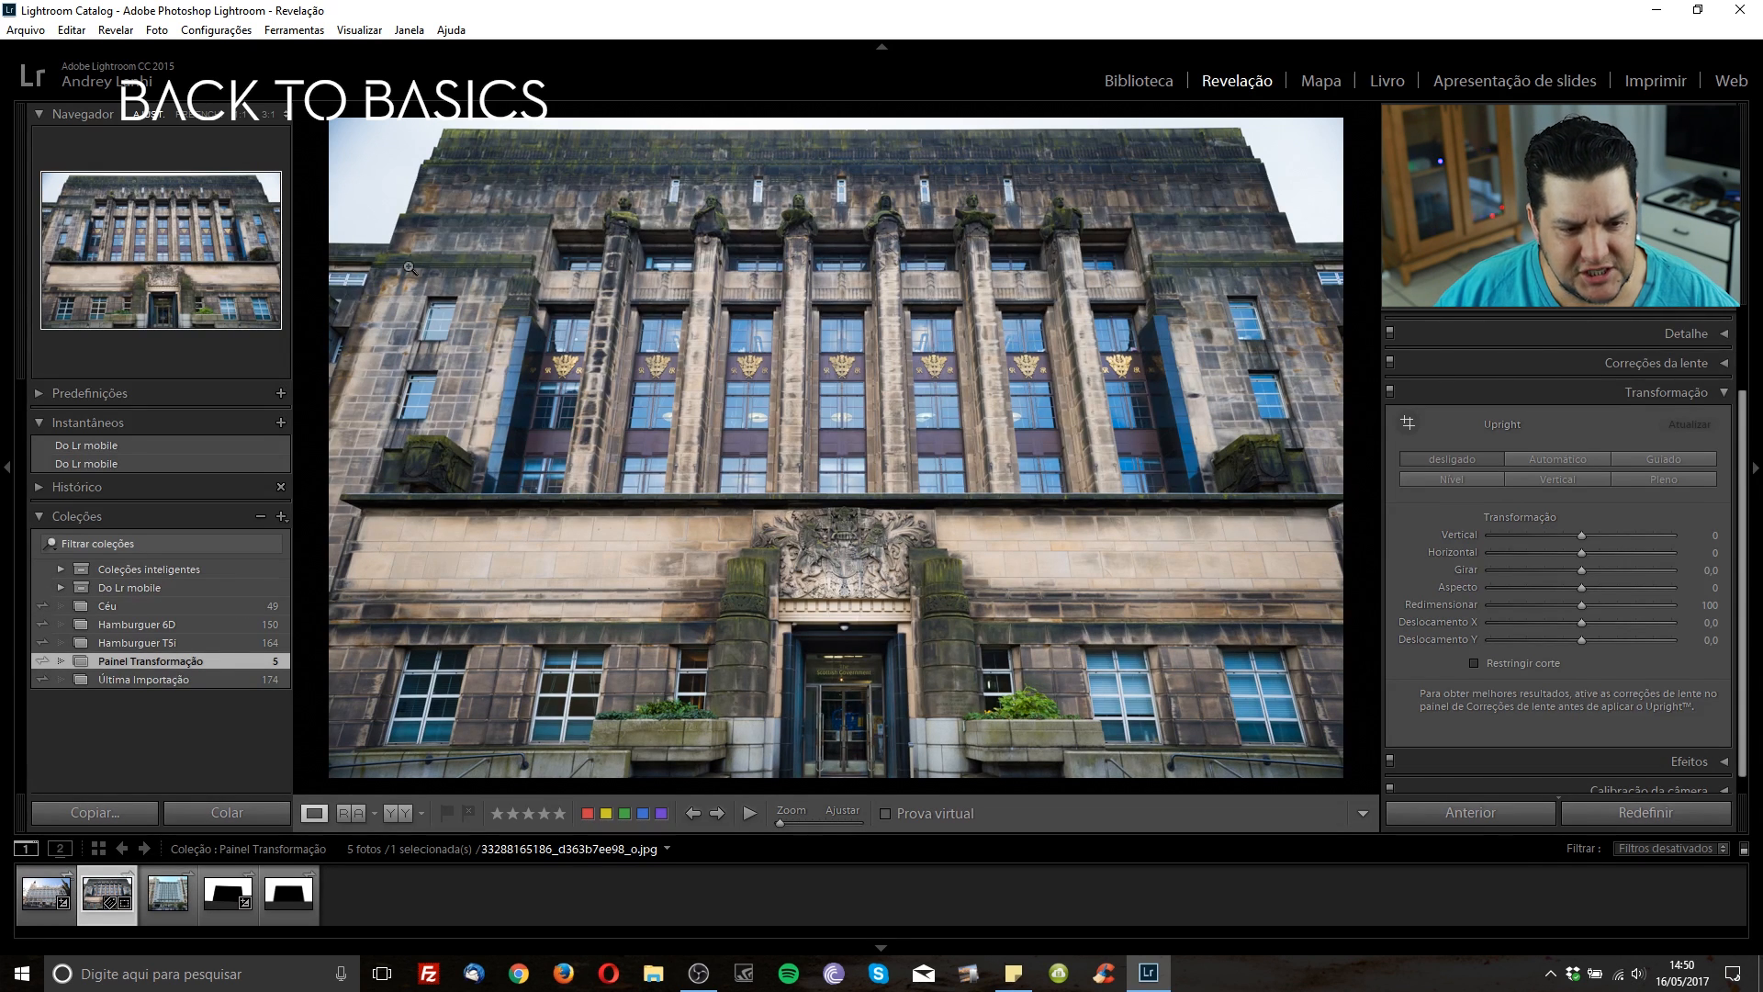
{"action": "left_click", "coordinate": [1535, 457]}
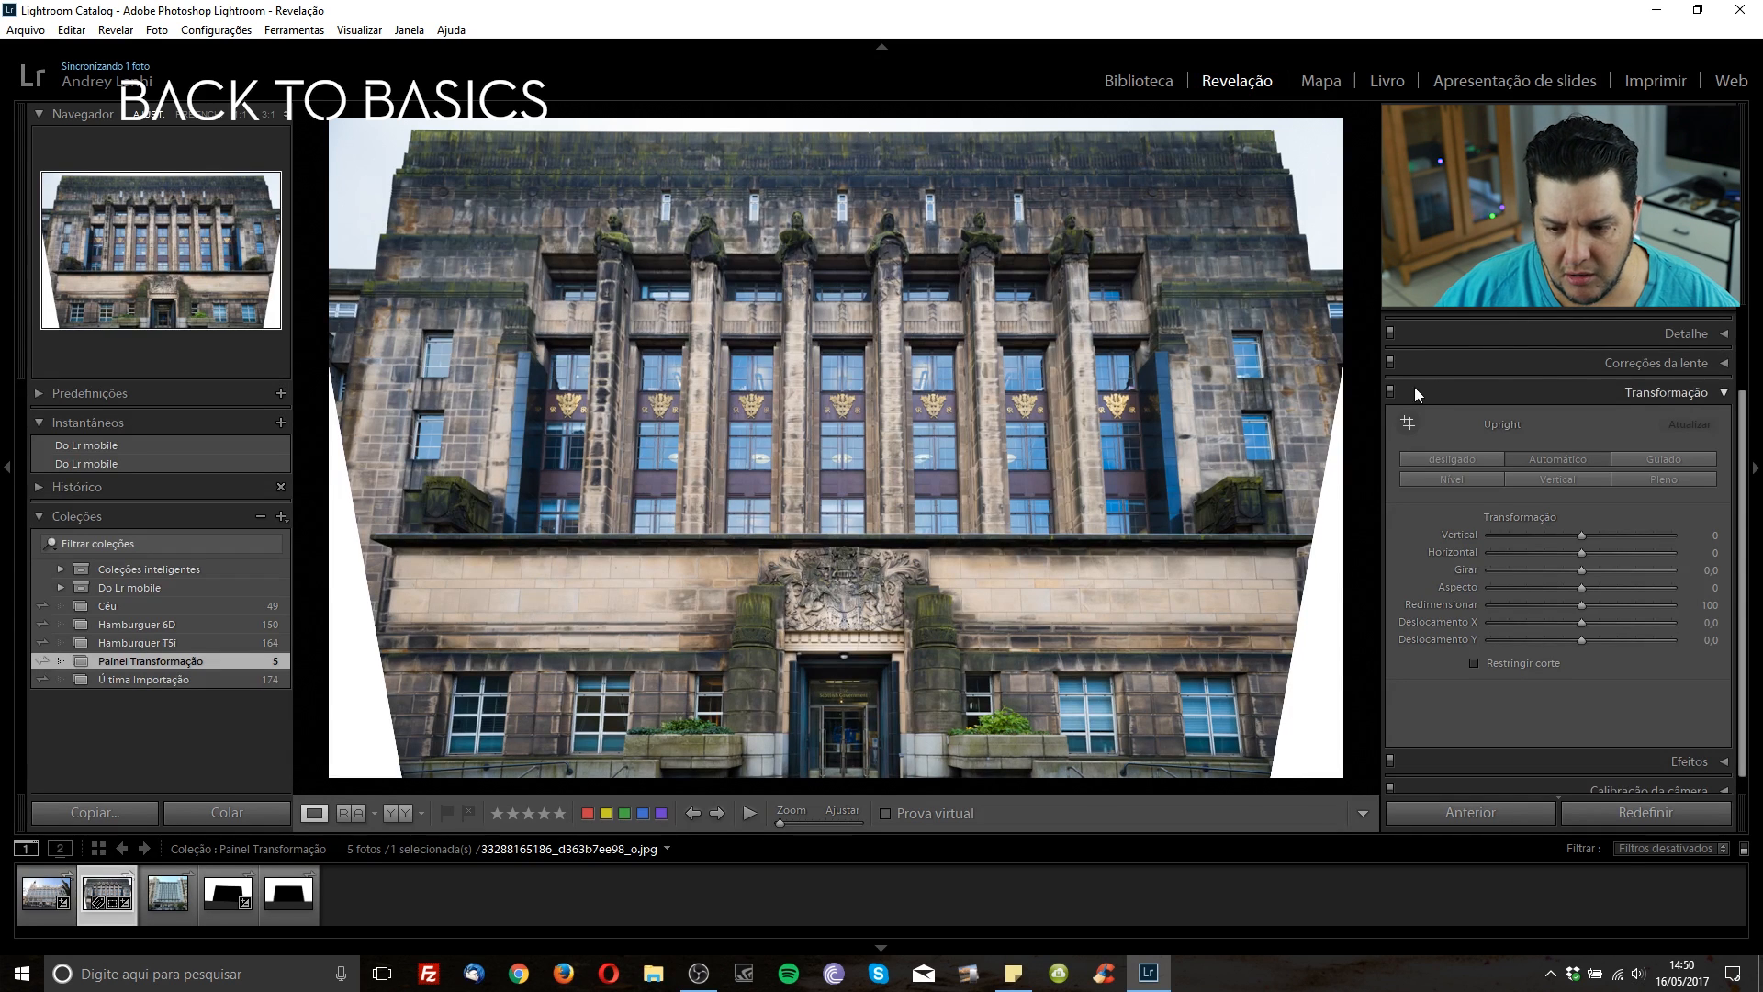
{"action": "left_click", "coordinate": [1390, 391]}
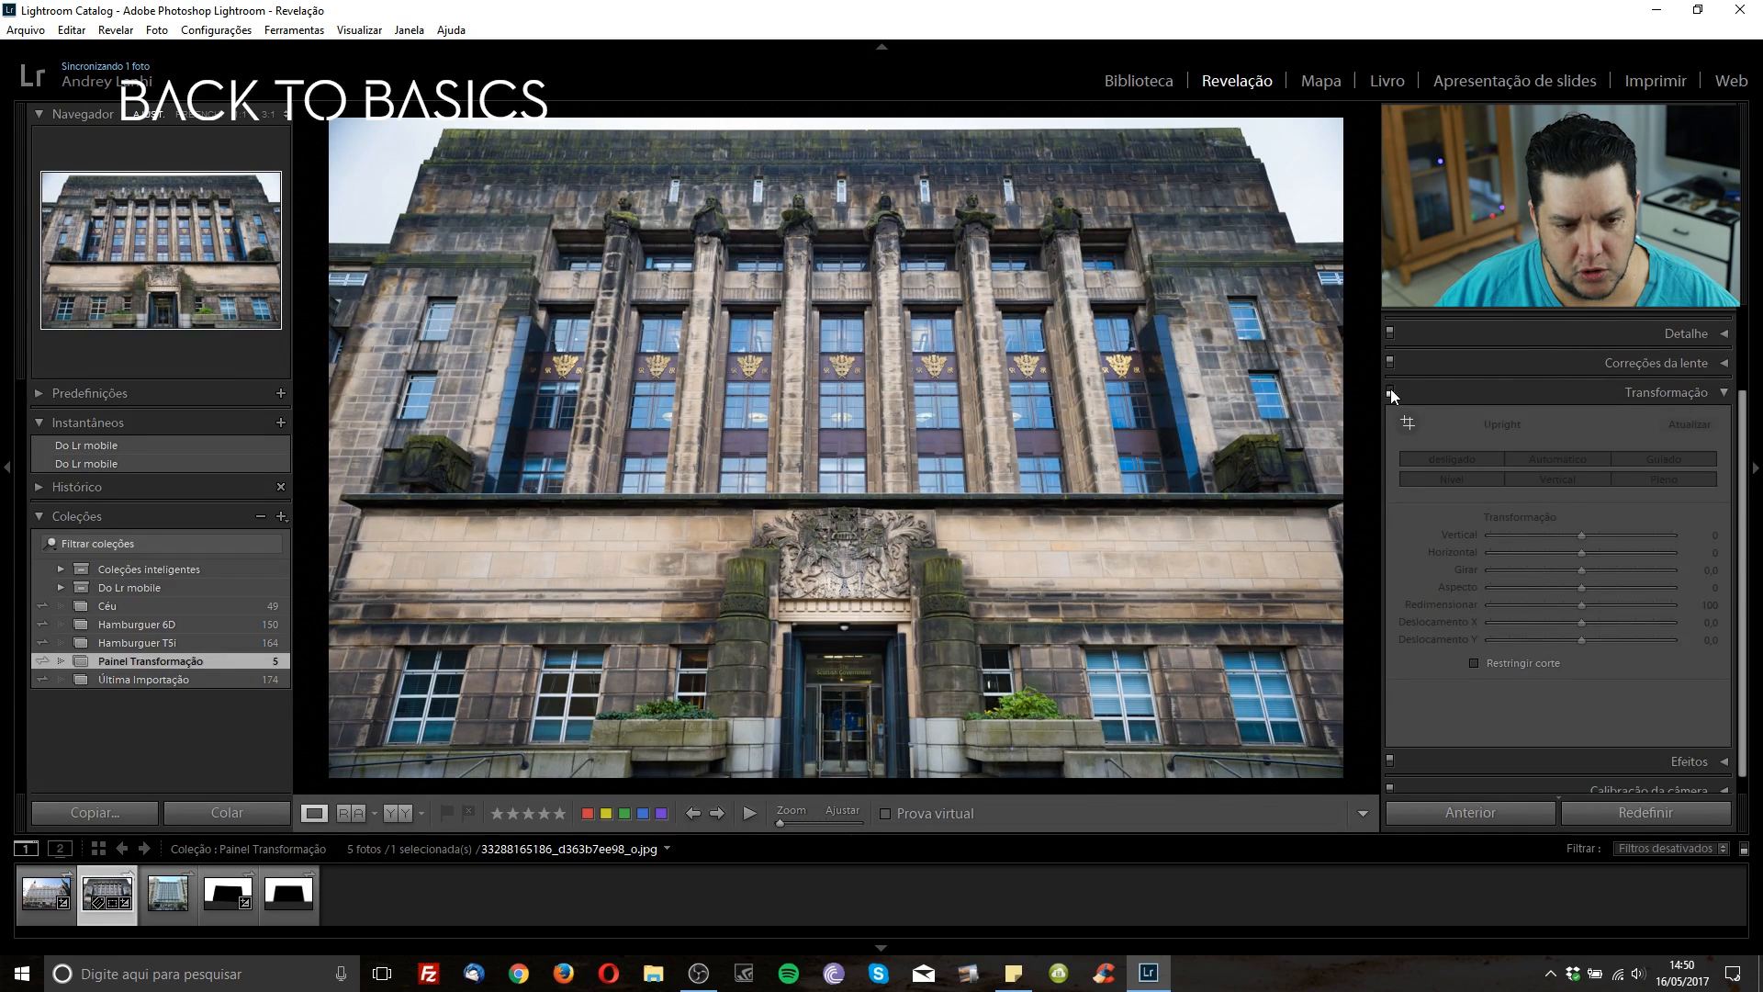
{"action": "left_click", "coordinate": [1390, 391]}
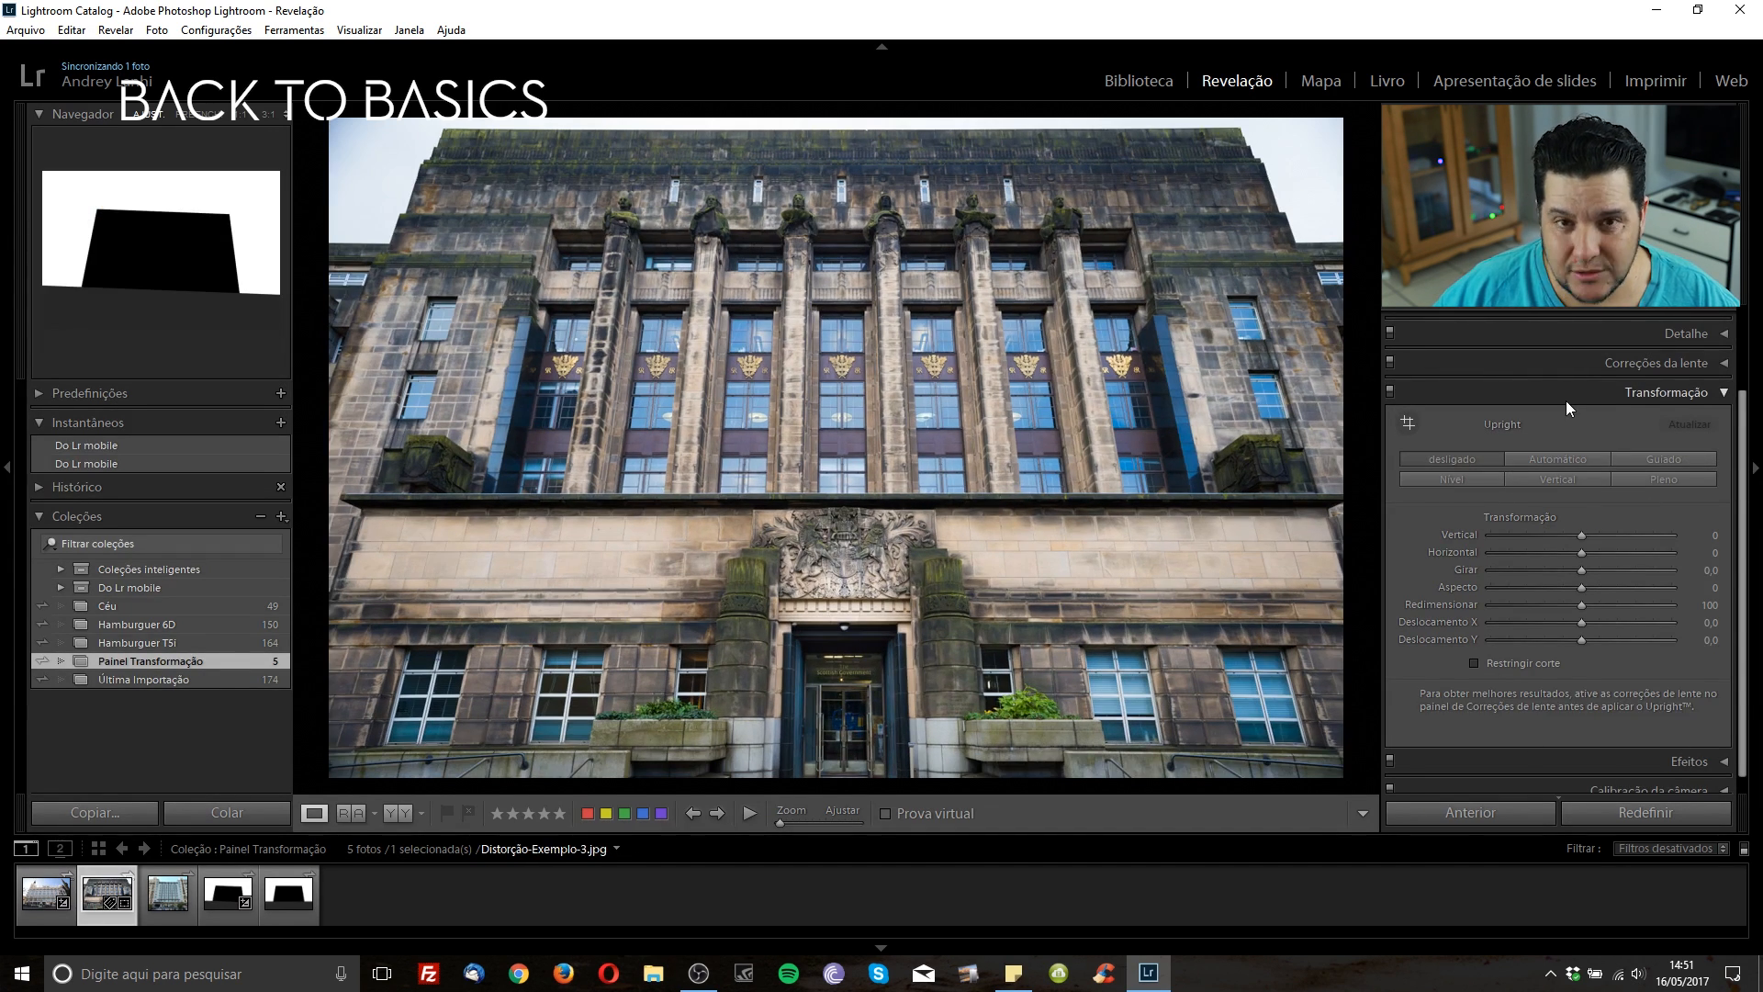
Correct the stone building with Guided Upright, using vertical guides along the outermost columns and a horizontal guide along the roof edge
{"action": "left_click", "coordinate": [1675, 460]}
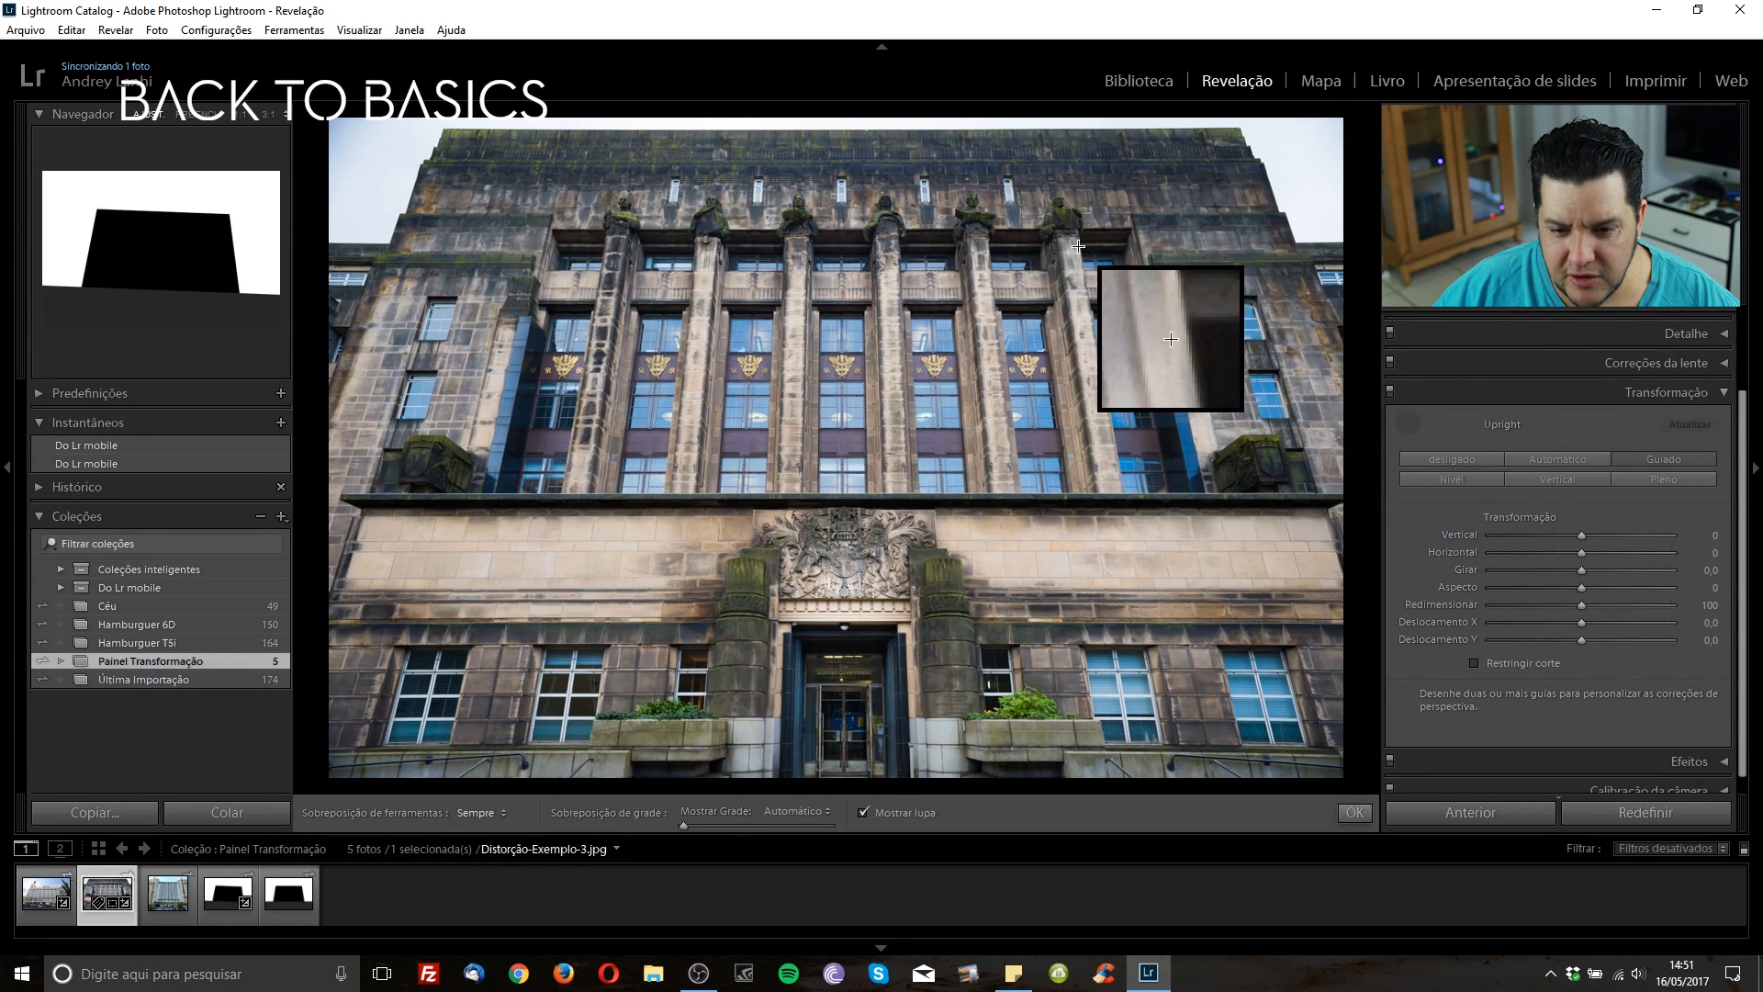
{"action": "left_click_drag", "start_coordinate": [1079, 247], "coordinate": [1112, 435]}
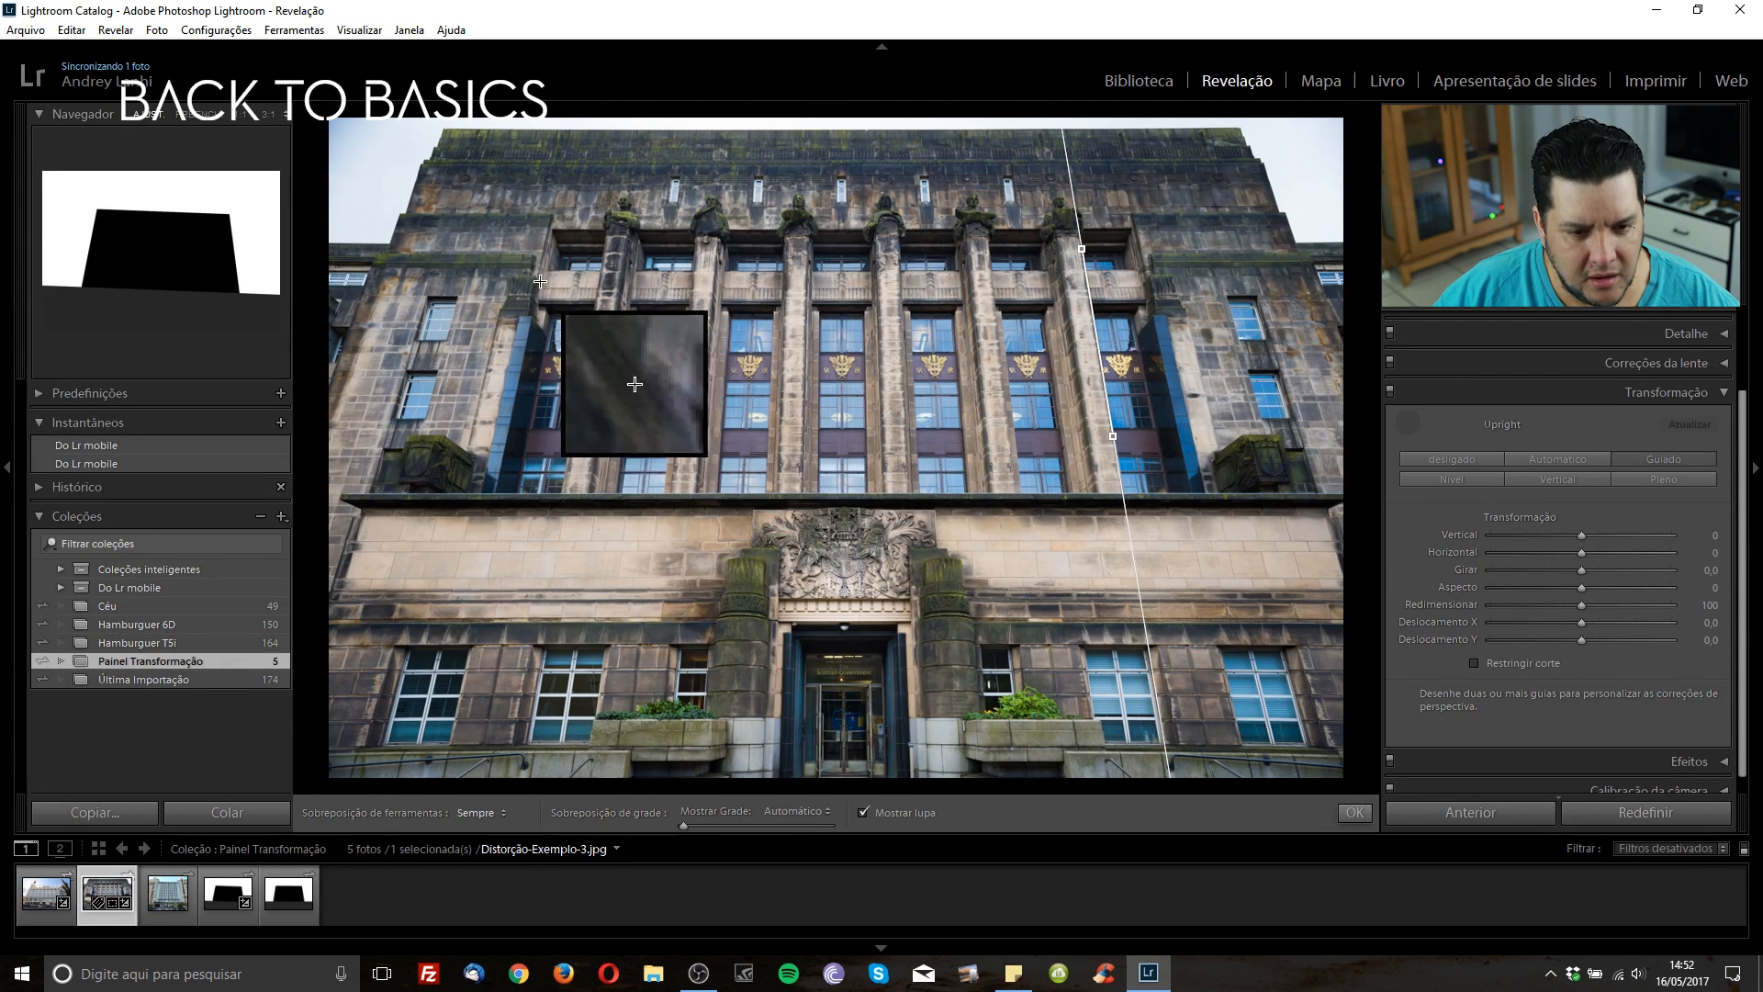
{"action": "left_click_drag", "start_coordinate": [602, 249], "coordinate": [574, 423]}
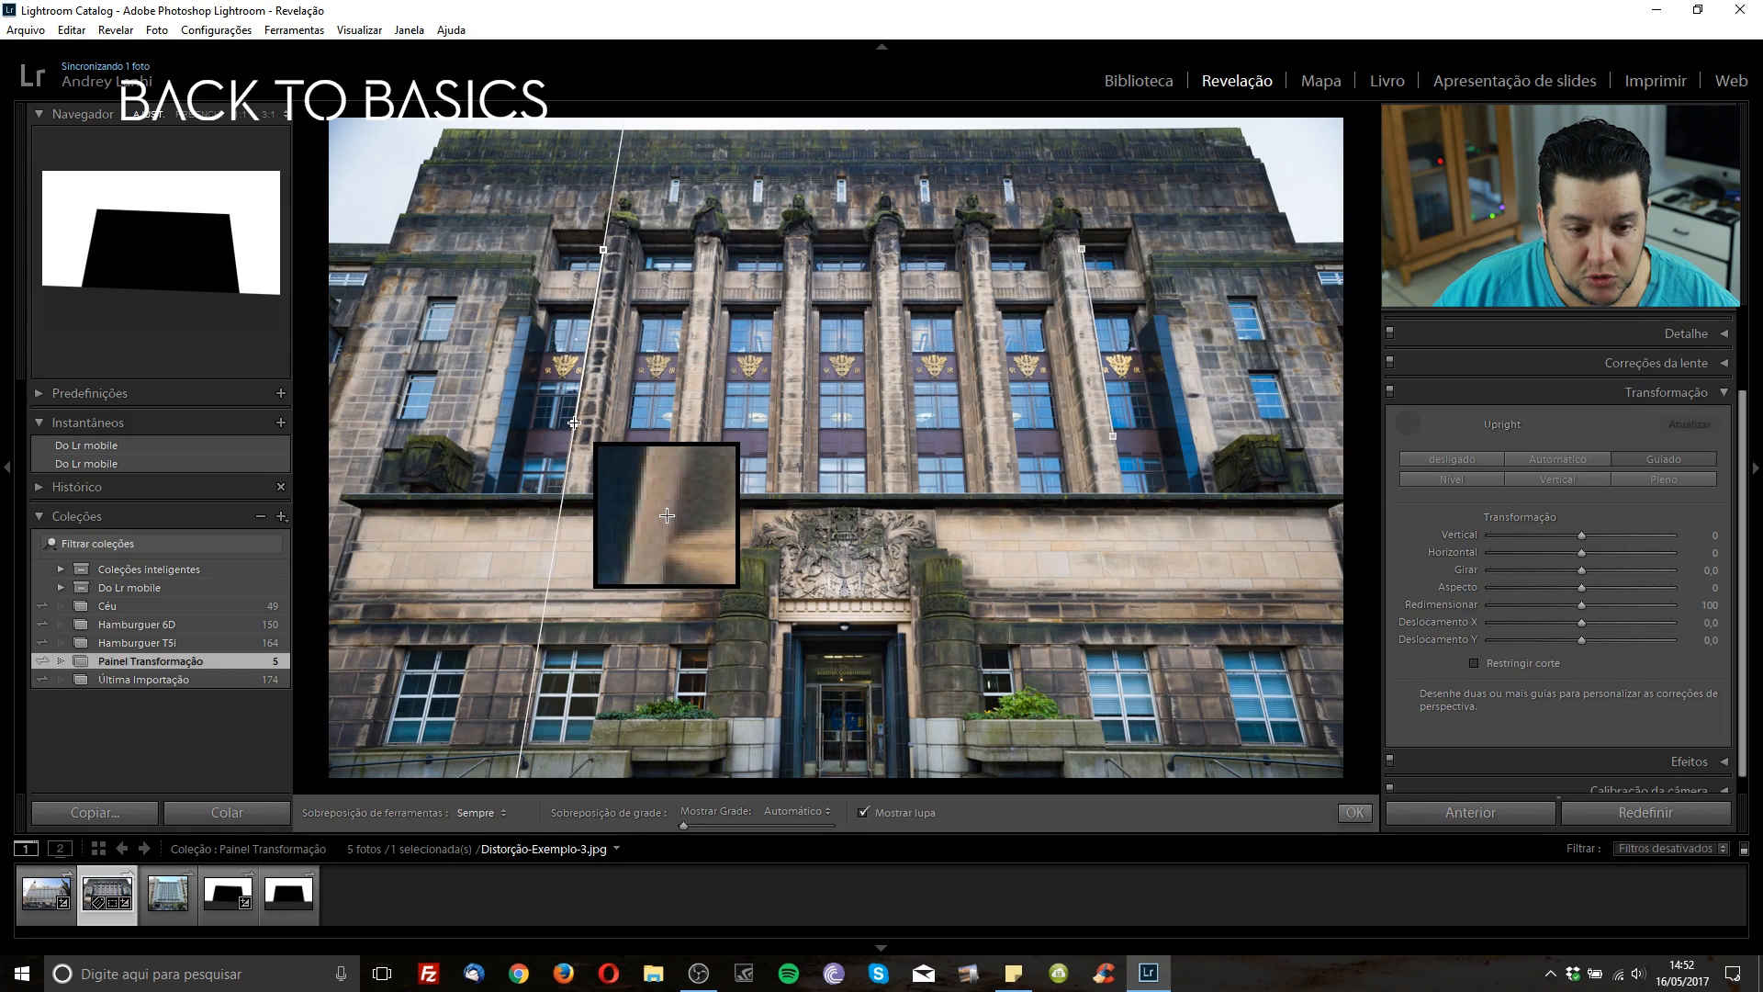
{"action": "left_click_drag", "start_coordinate": [574, 422], "coordinate": [574, 423]}
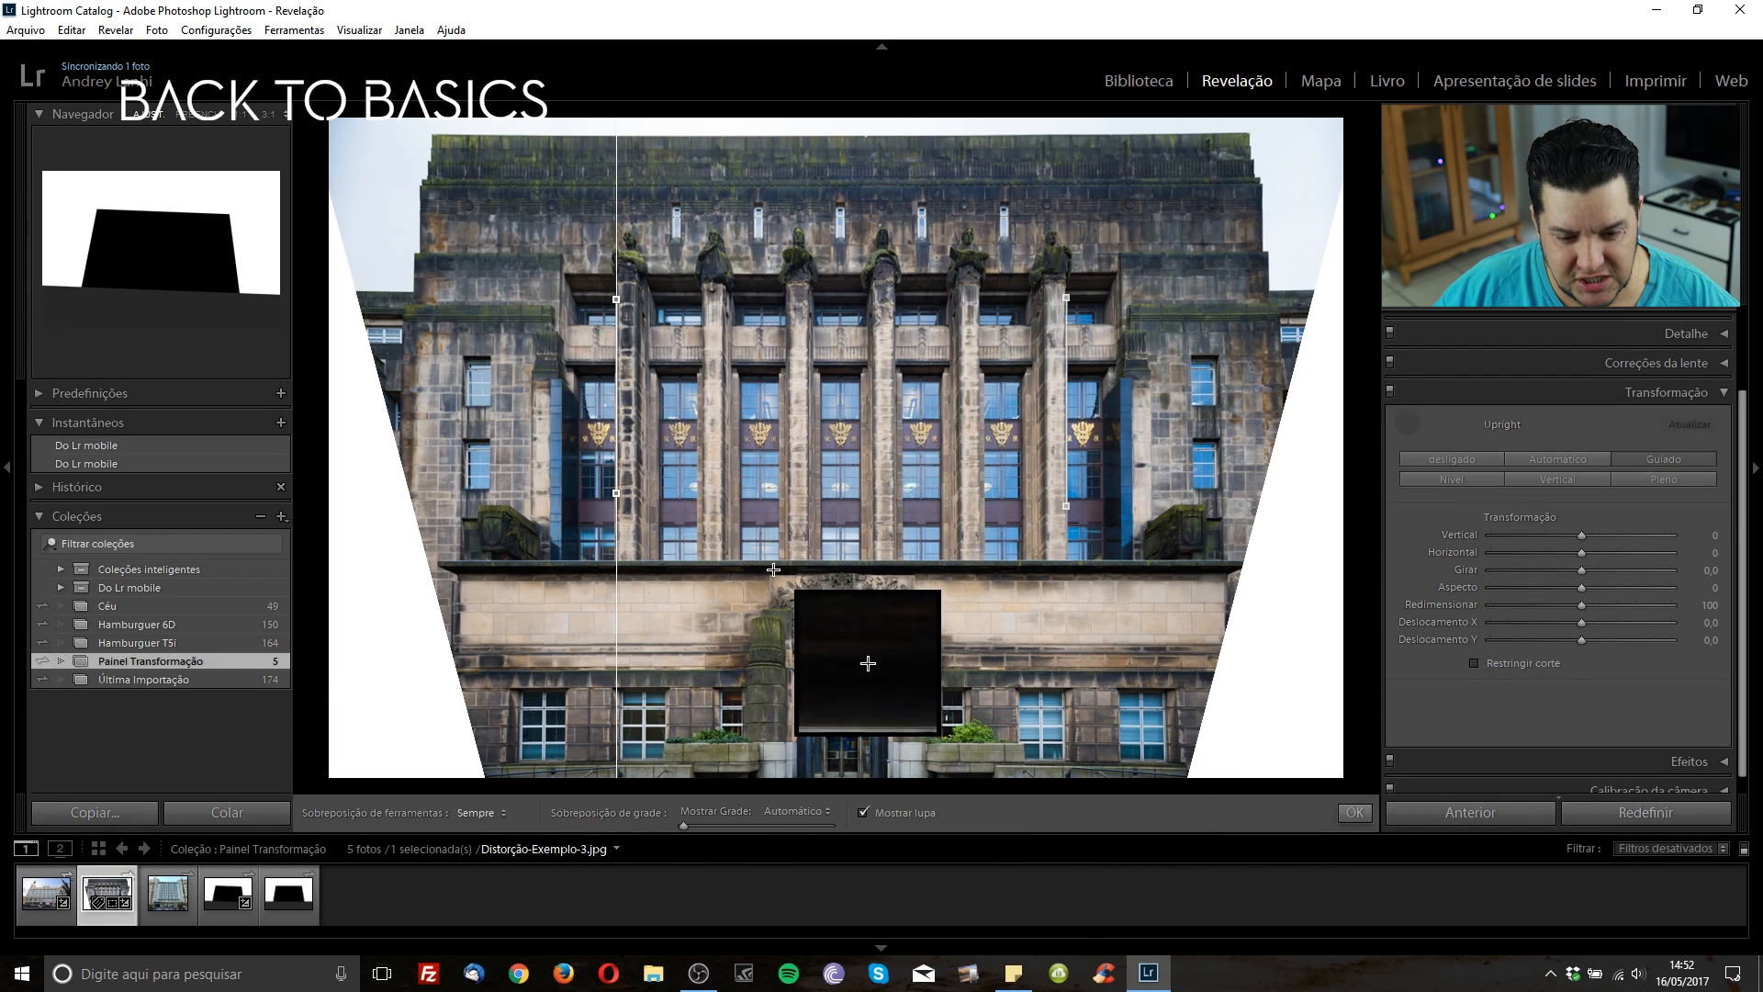
{"action": "left_click_drag", "start_coordinate": [524, 134], "coordinate": [1179, 133]}
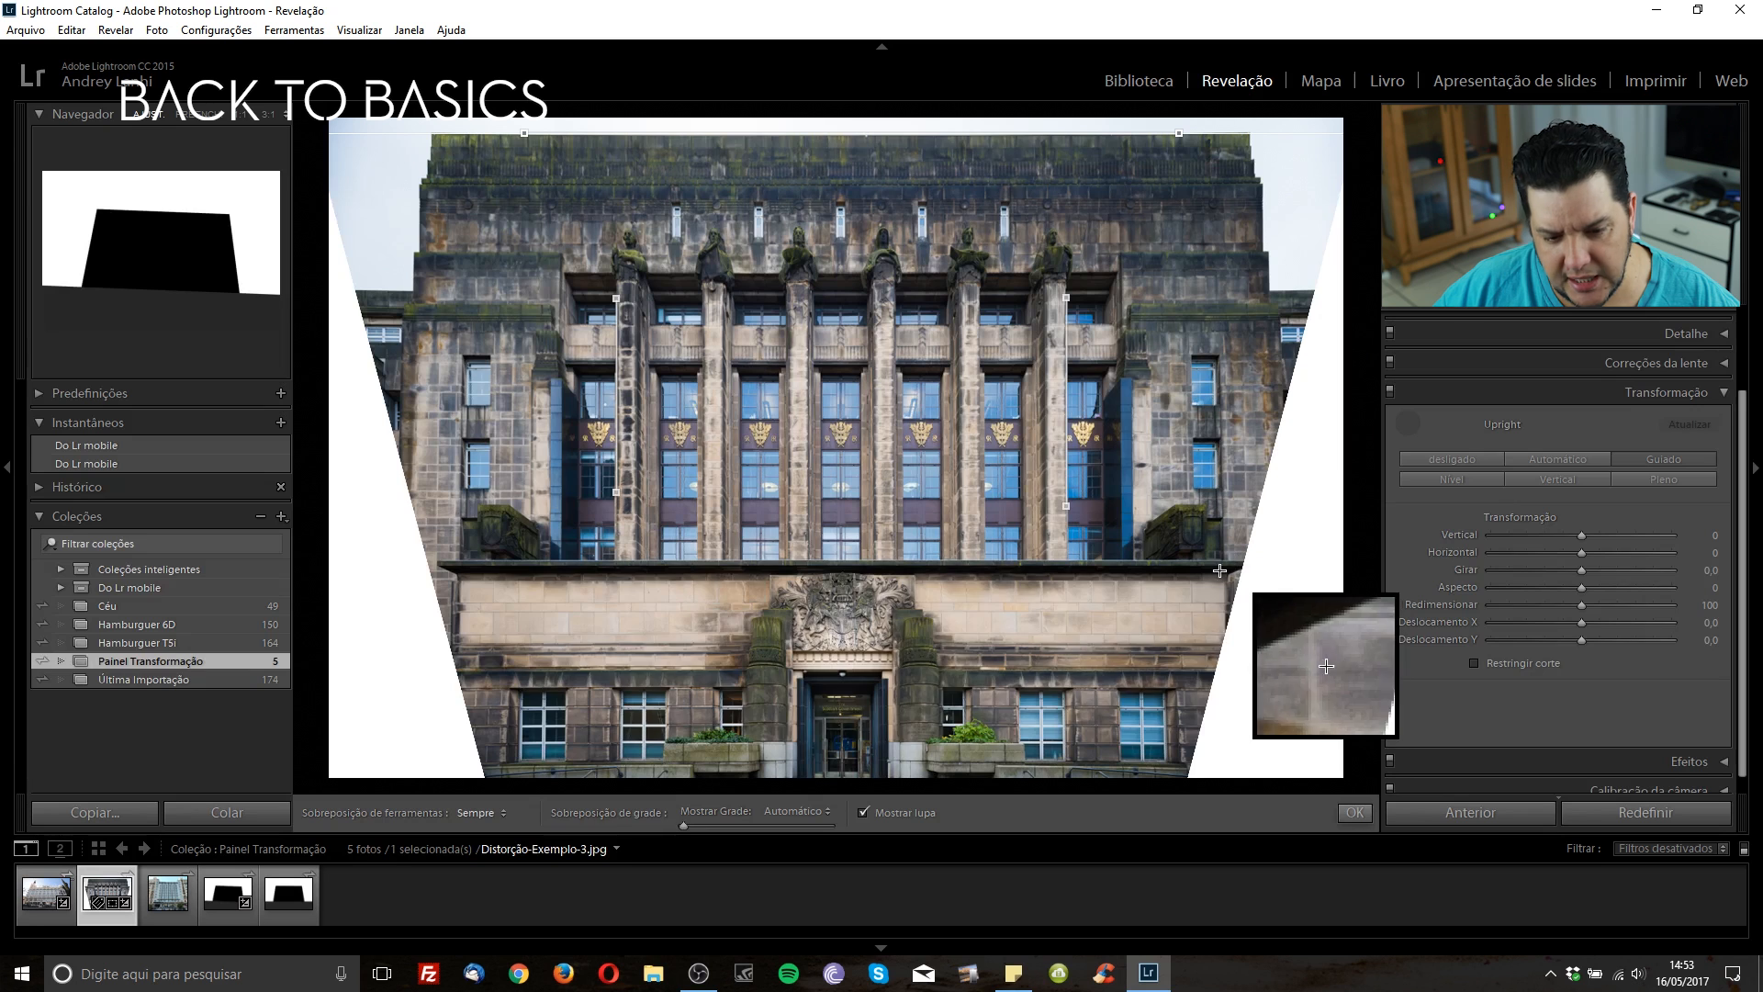
Try removing the white corners of the stone building photo with Constrain Crop, undoing and reapplying it
{"action": "left_click", "coordinate": [1534, 665]}
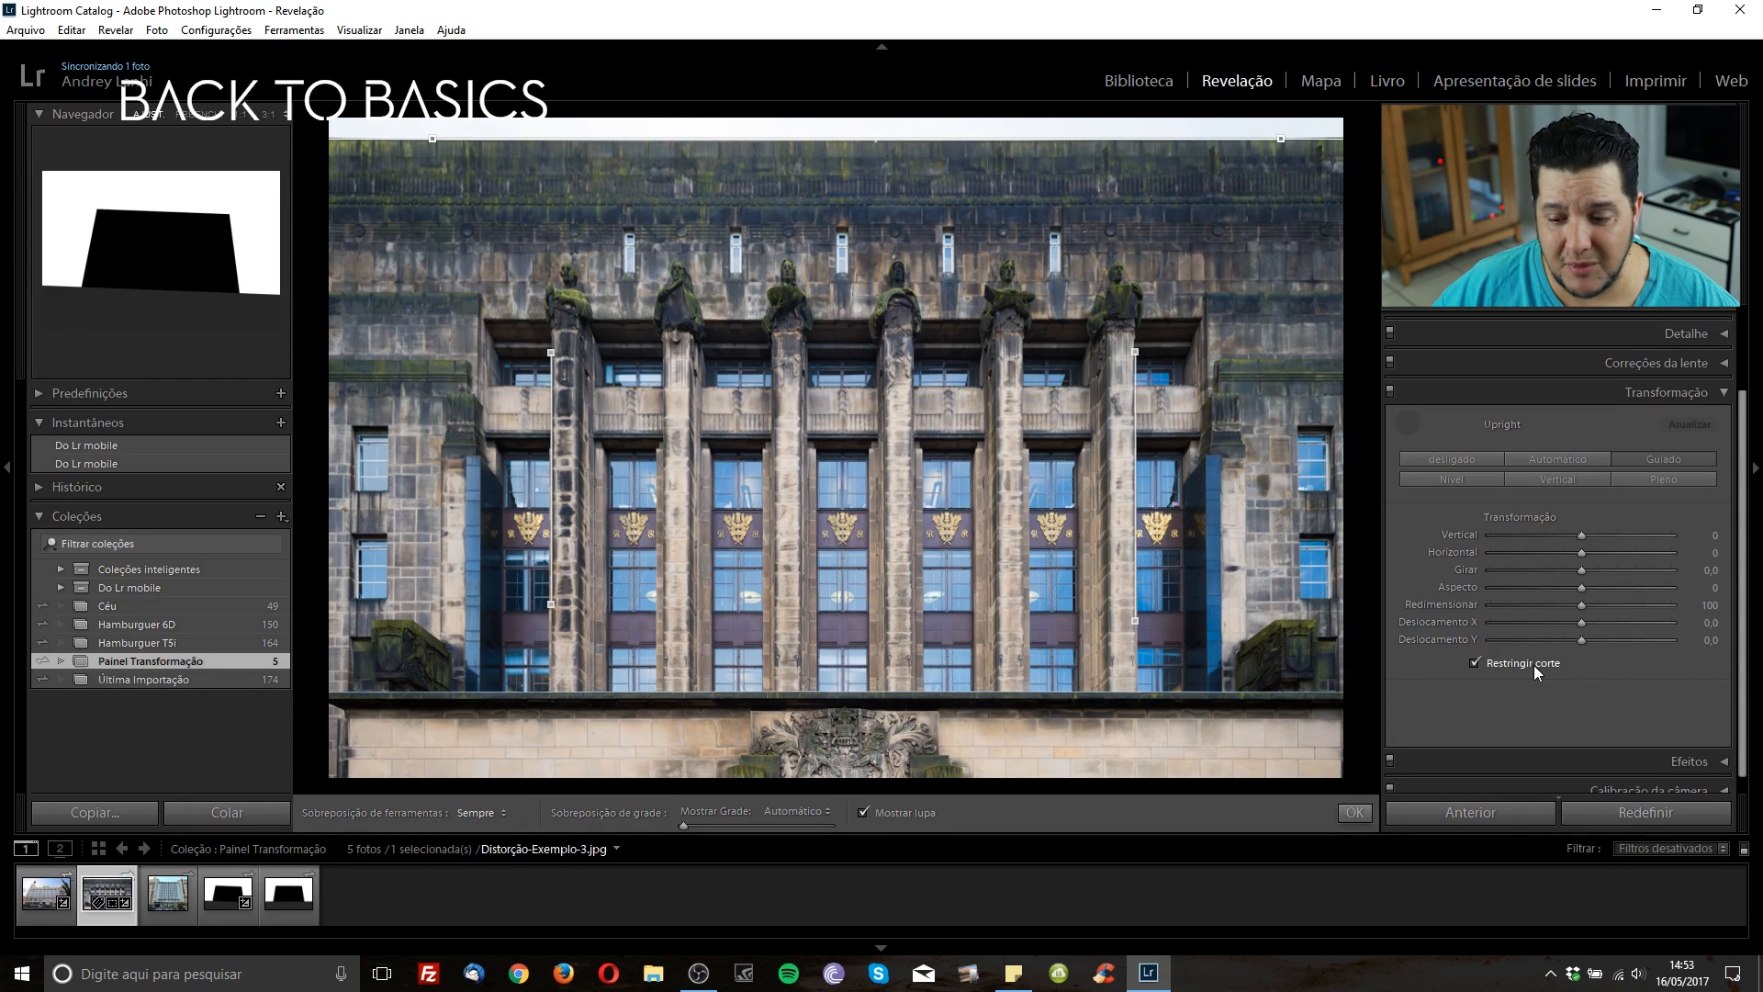
{"action": "key", "text": "ctrl+z"}
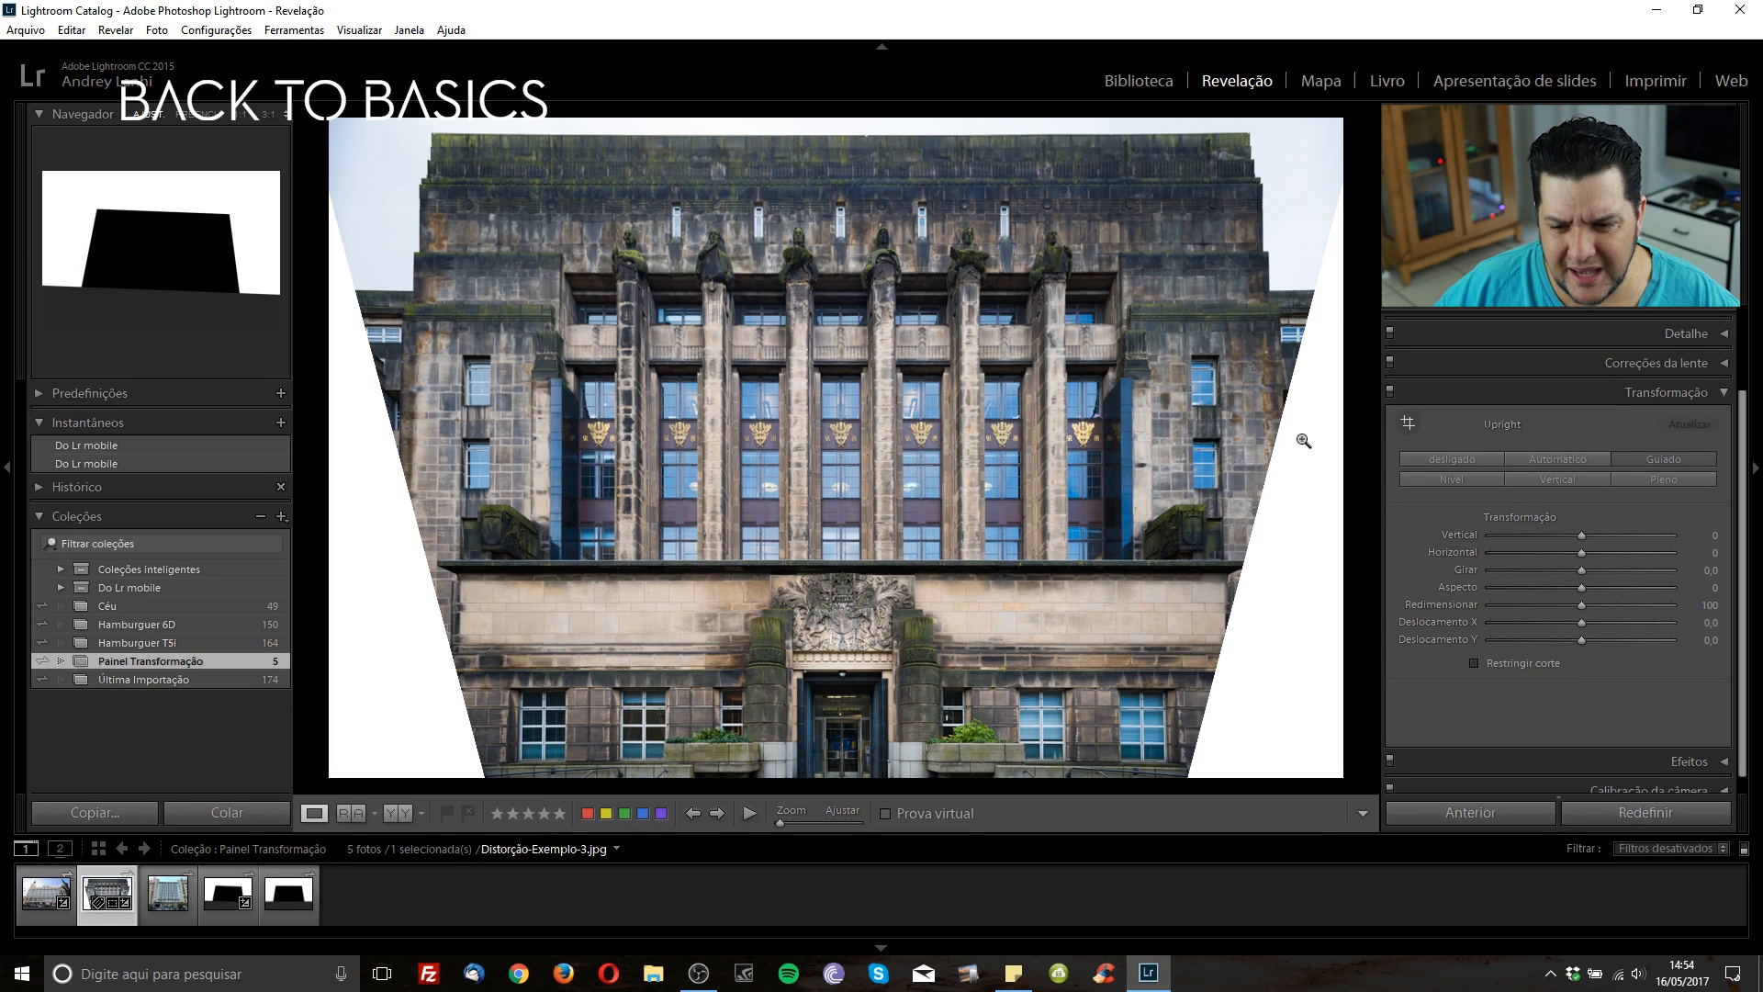
{"action": "left_click", "coordinate": [1474, 663]}
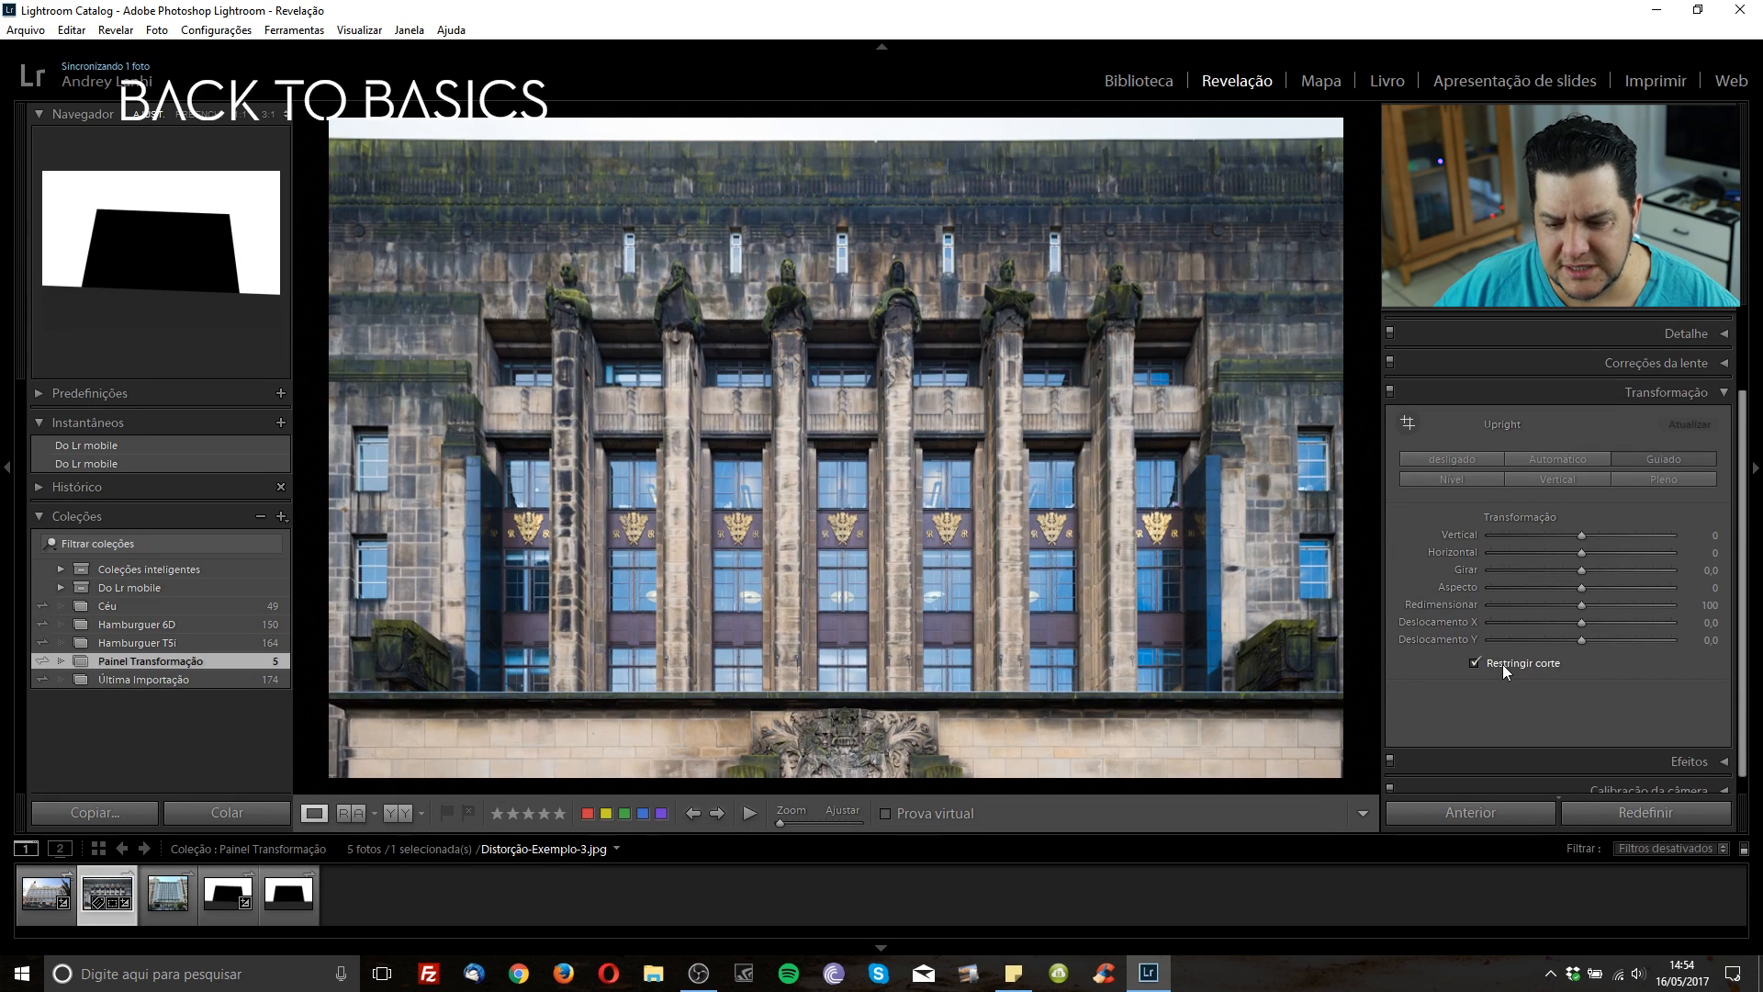
Try manually cropping both sides of the stone building photo to exclude the white wedges, and undo the crop
{"action": "key", "text": "r"}
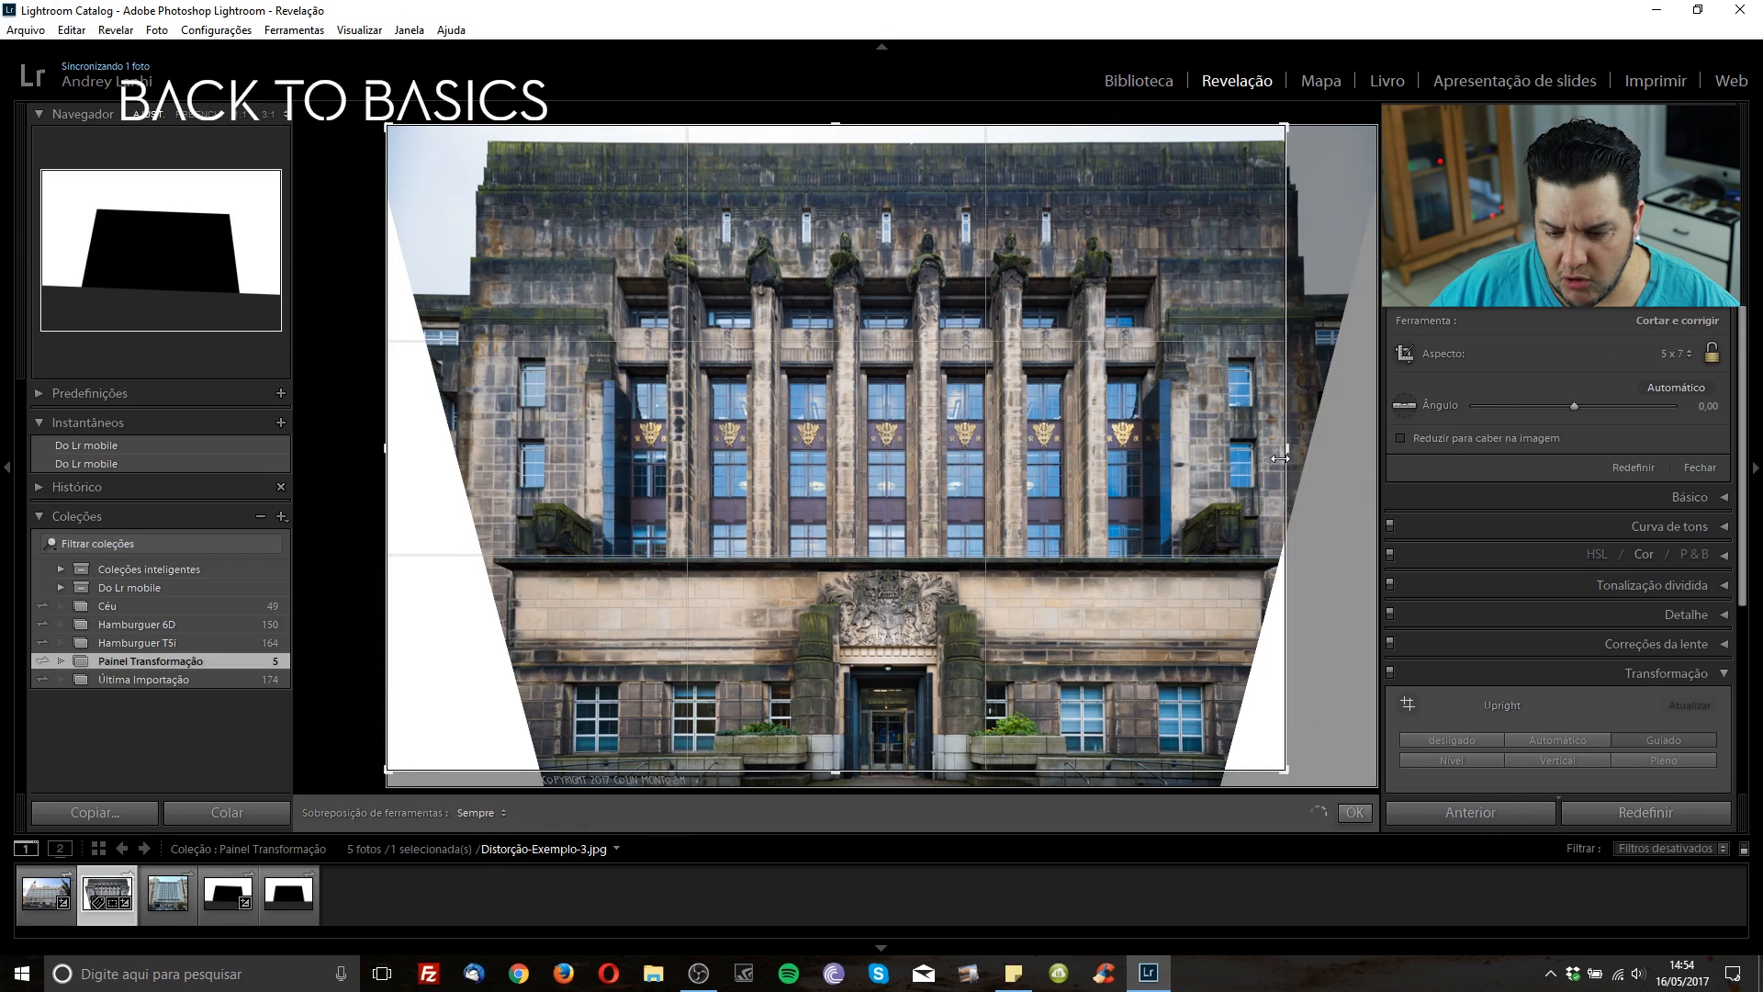
{"action": "left_click_drag", "start_coordinate": [1279, 457], "coordinate": [1255, 457]}
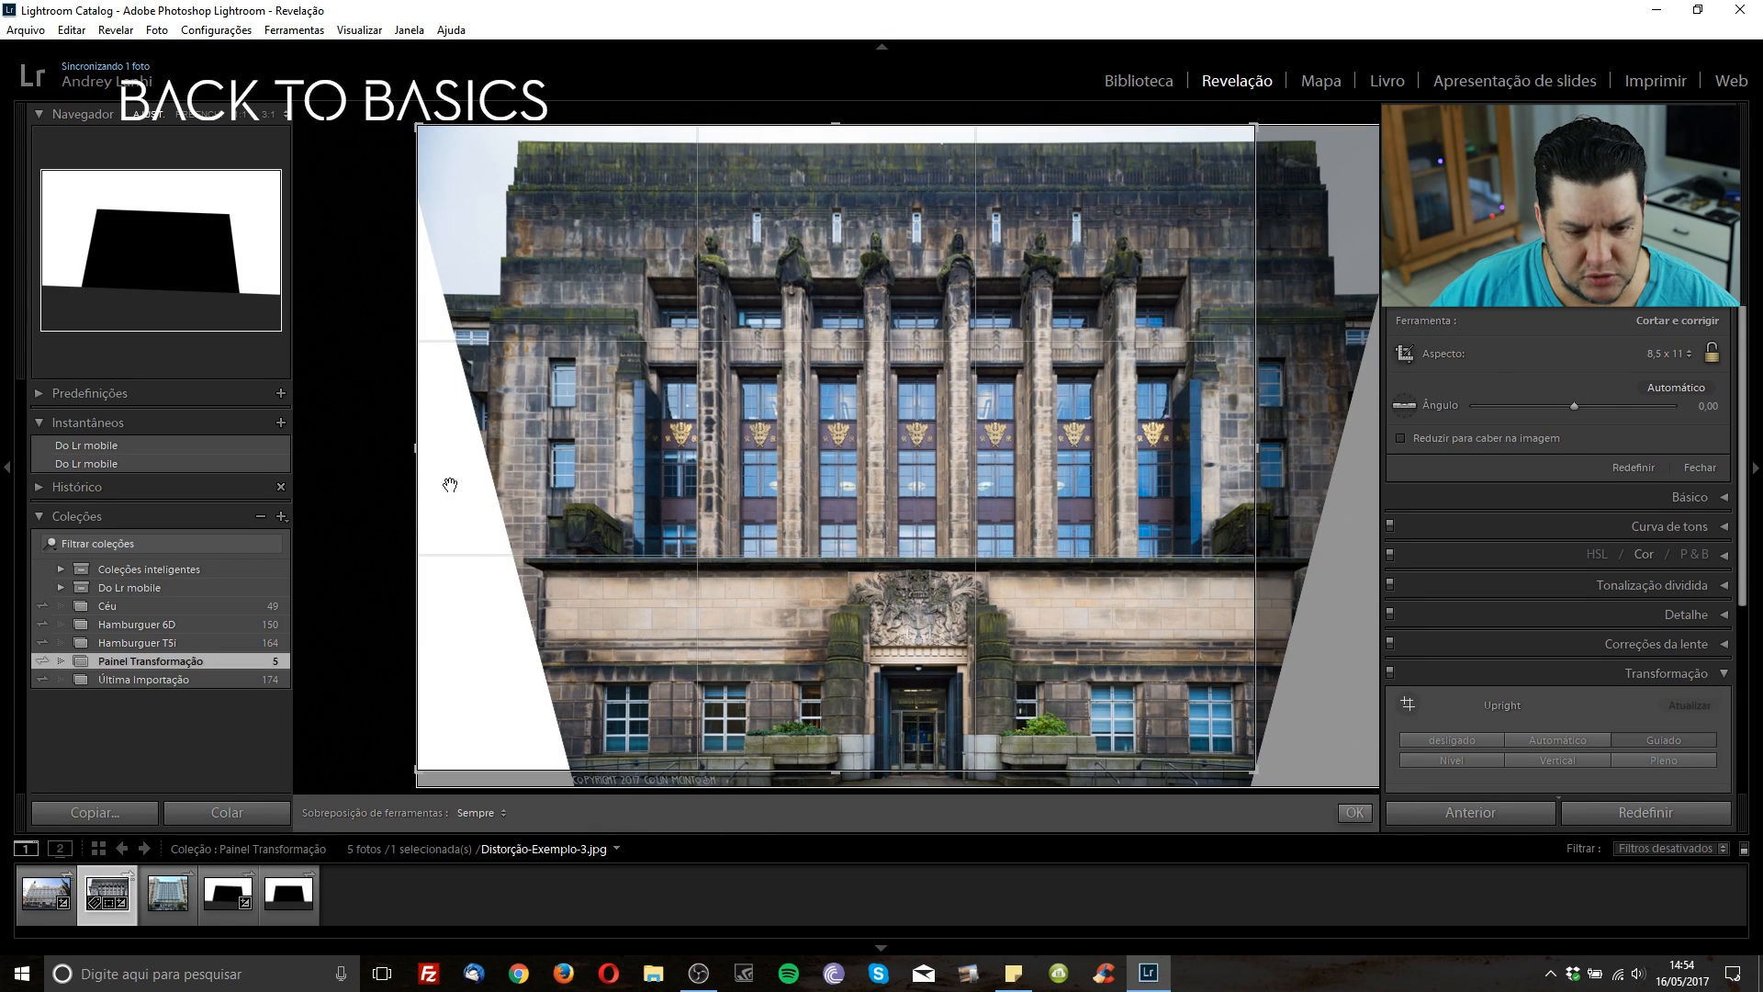
{"action": "left_click_drag", "start_coordinate": [401, 456], "coordinate": [571, 450]}
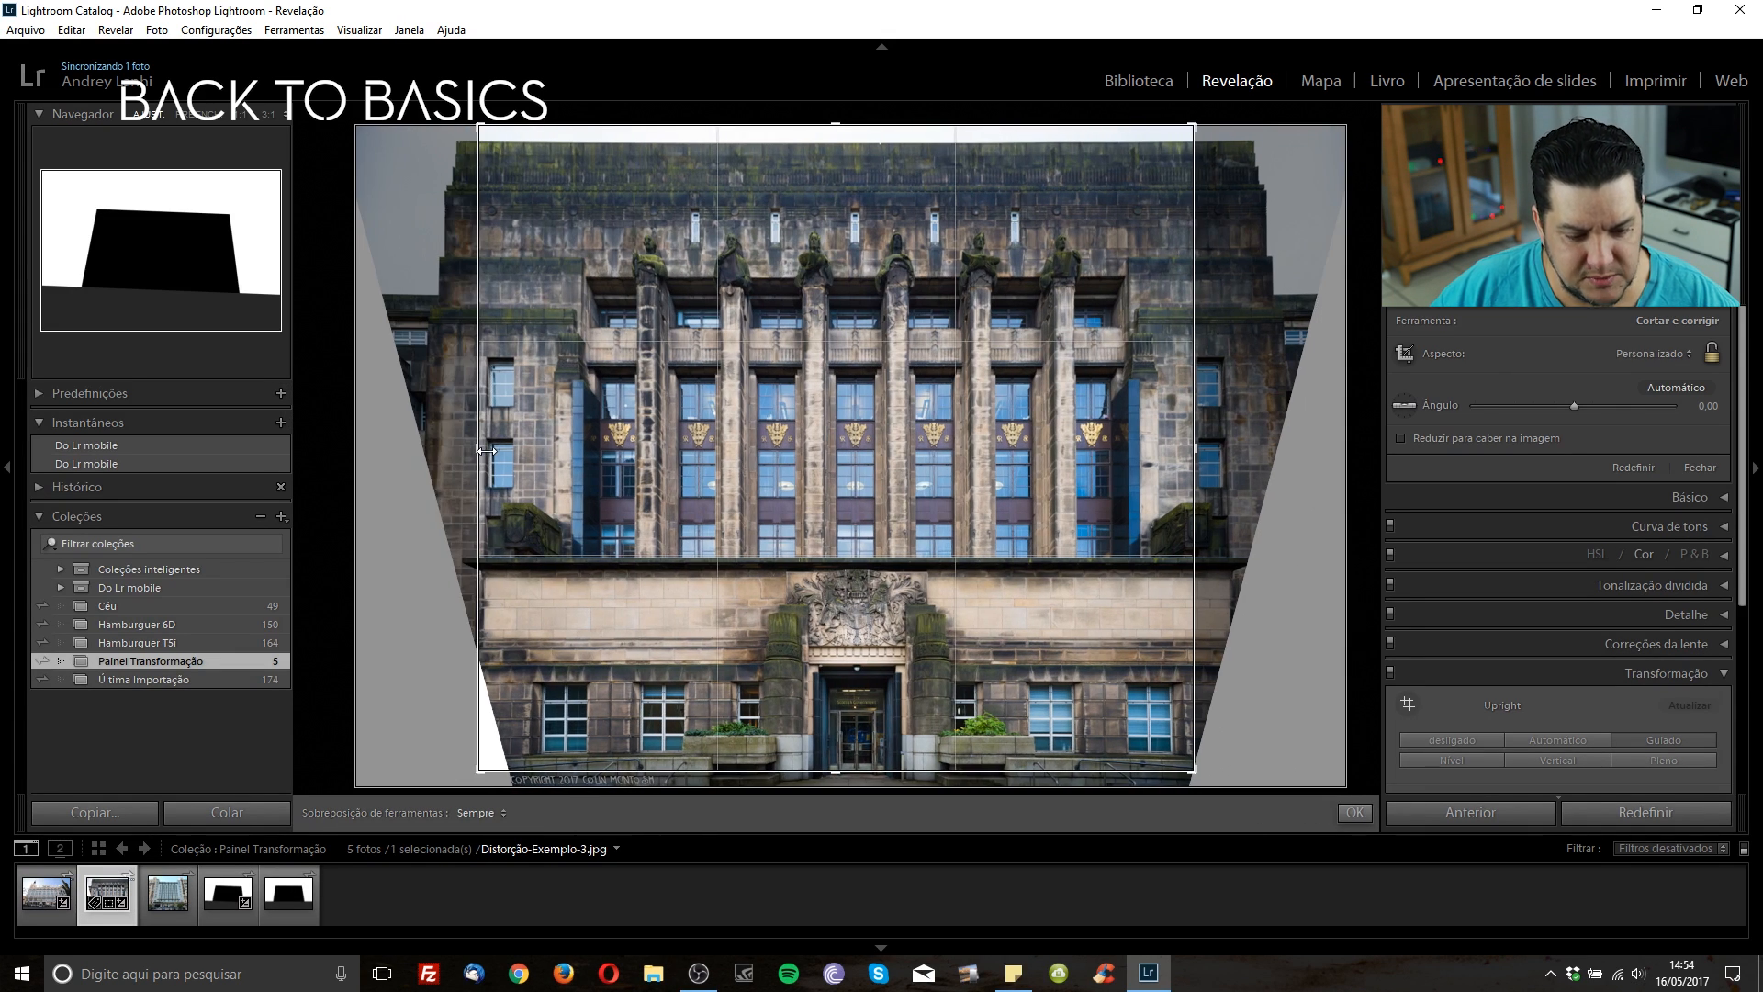
{"action": "key", "text": "Return"}
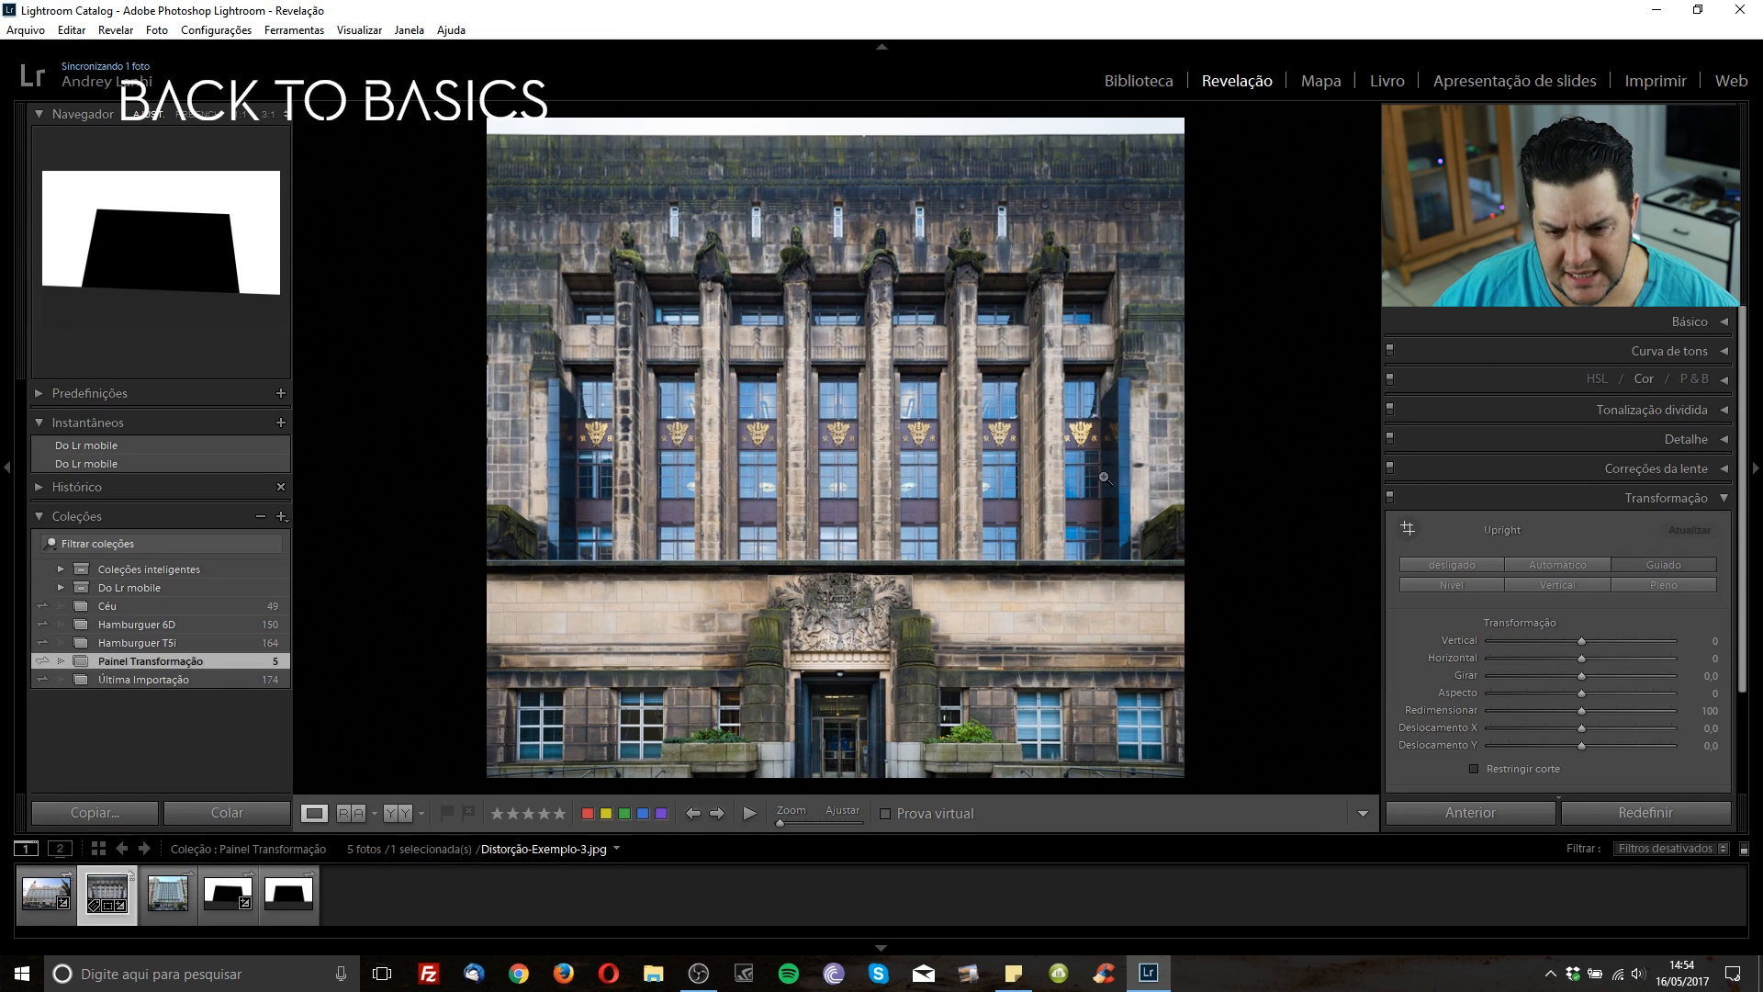
{"action": "key", "text": "ctrl+z"}
{"action": "key", "text": "ctrl+z"}
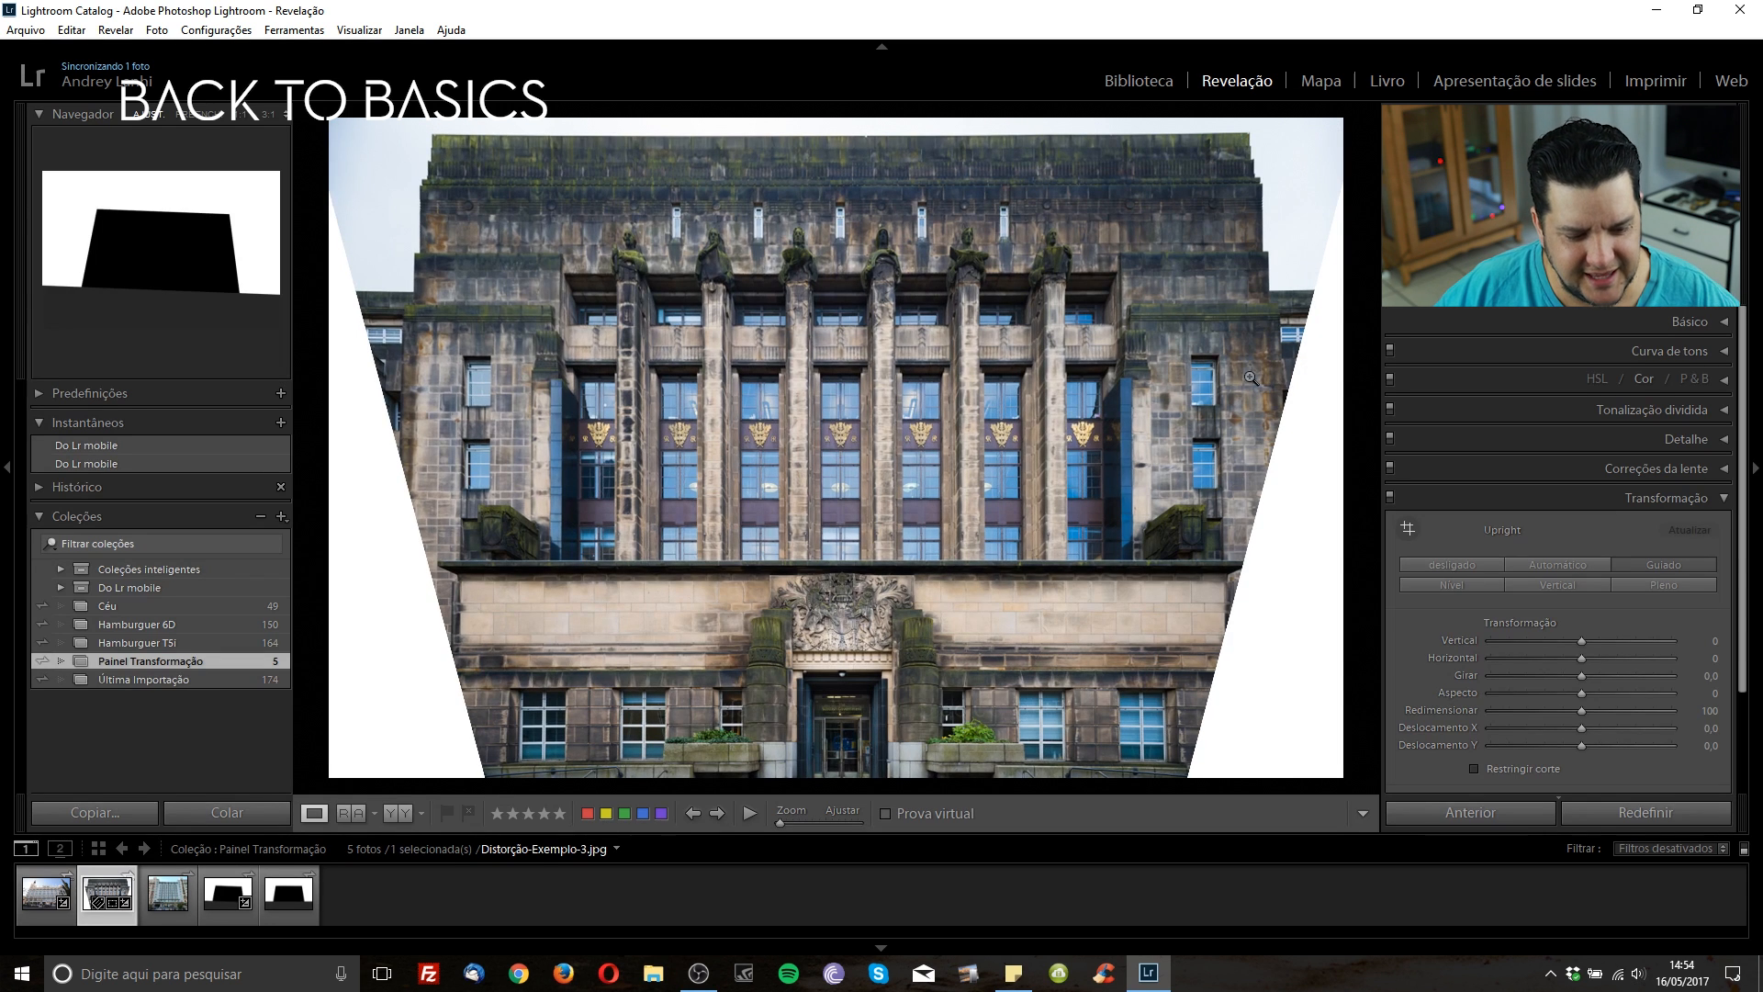
Try the Level Upright correction on the Hotel Jardín Metropolitano photo and undo it
{"action": "left_click", "coordinate": [169, 906]}
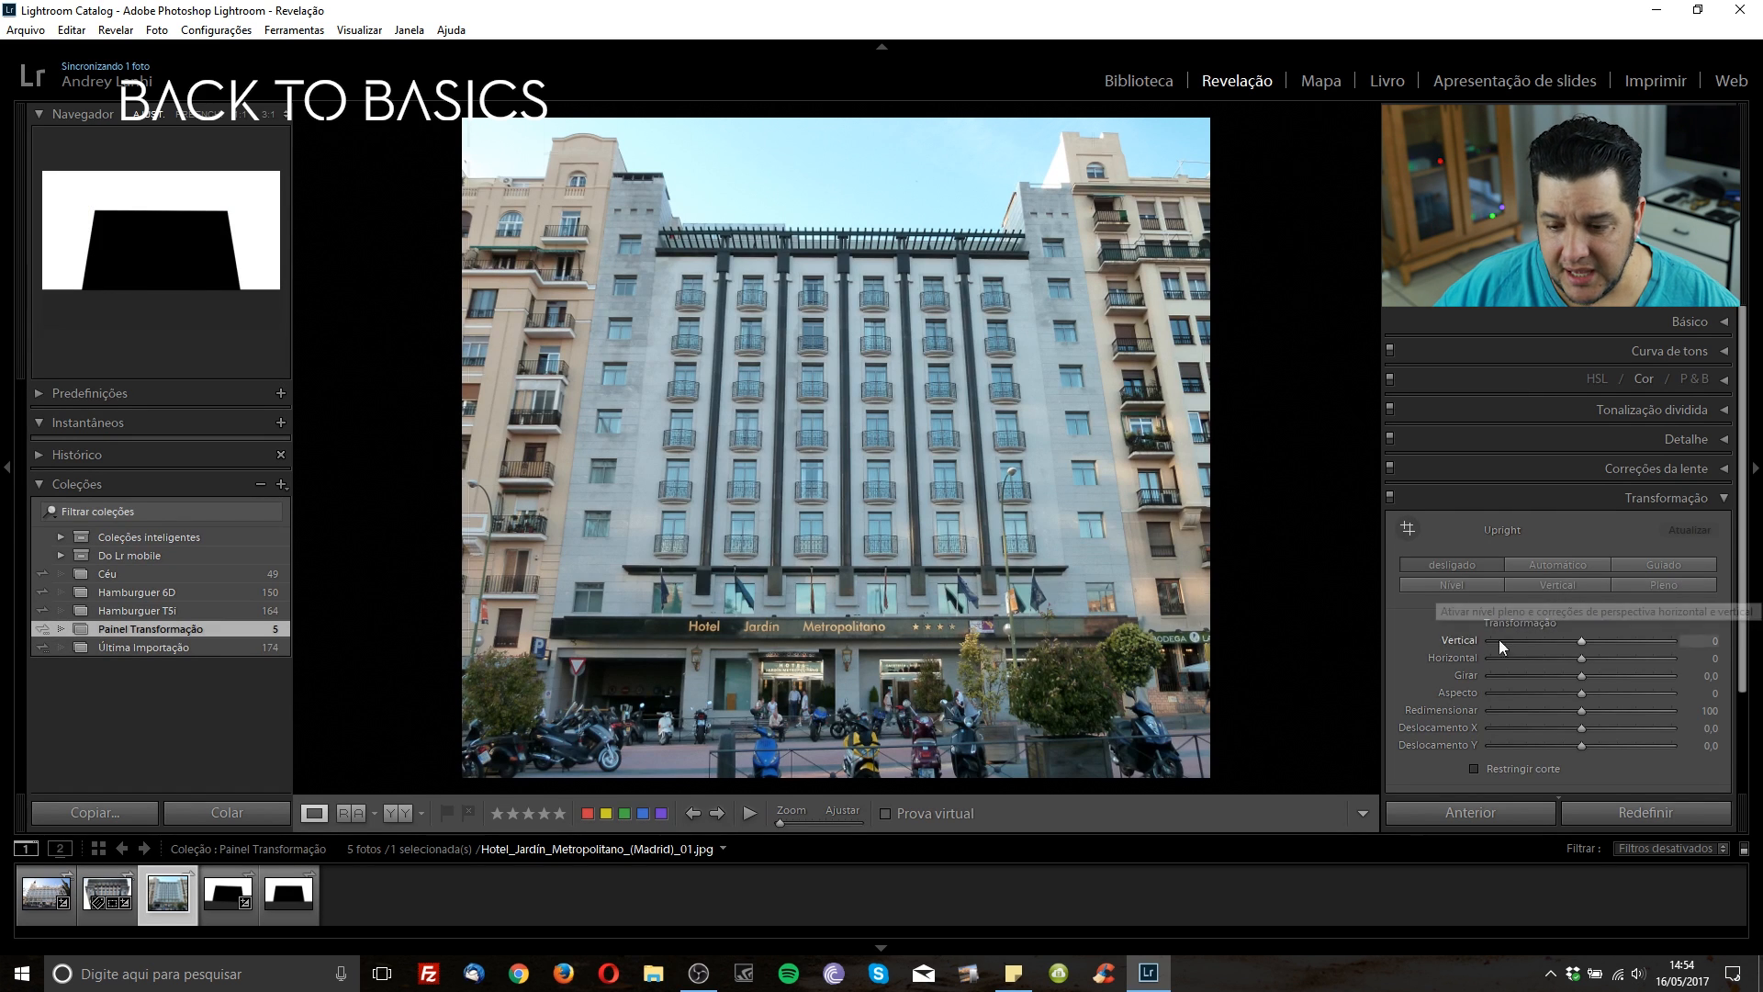
{"action": "left_click", "coordinate": [1463, 586]}
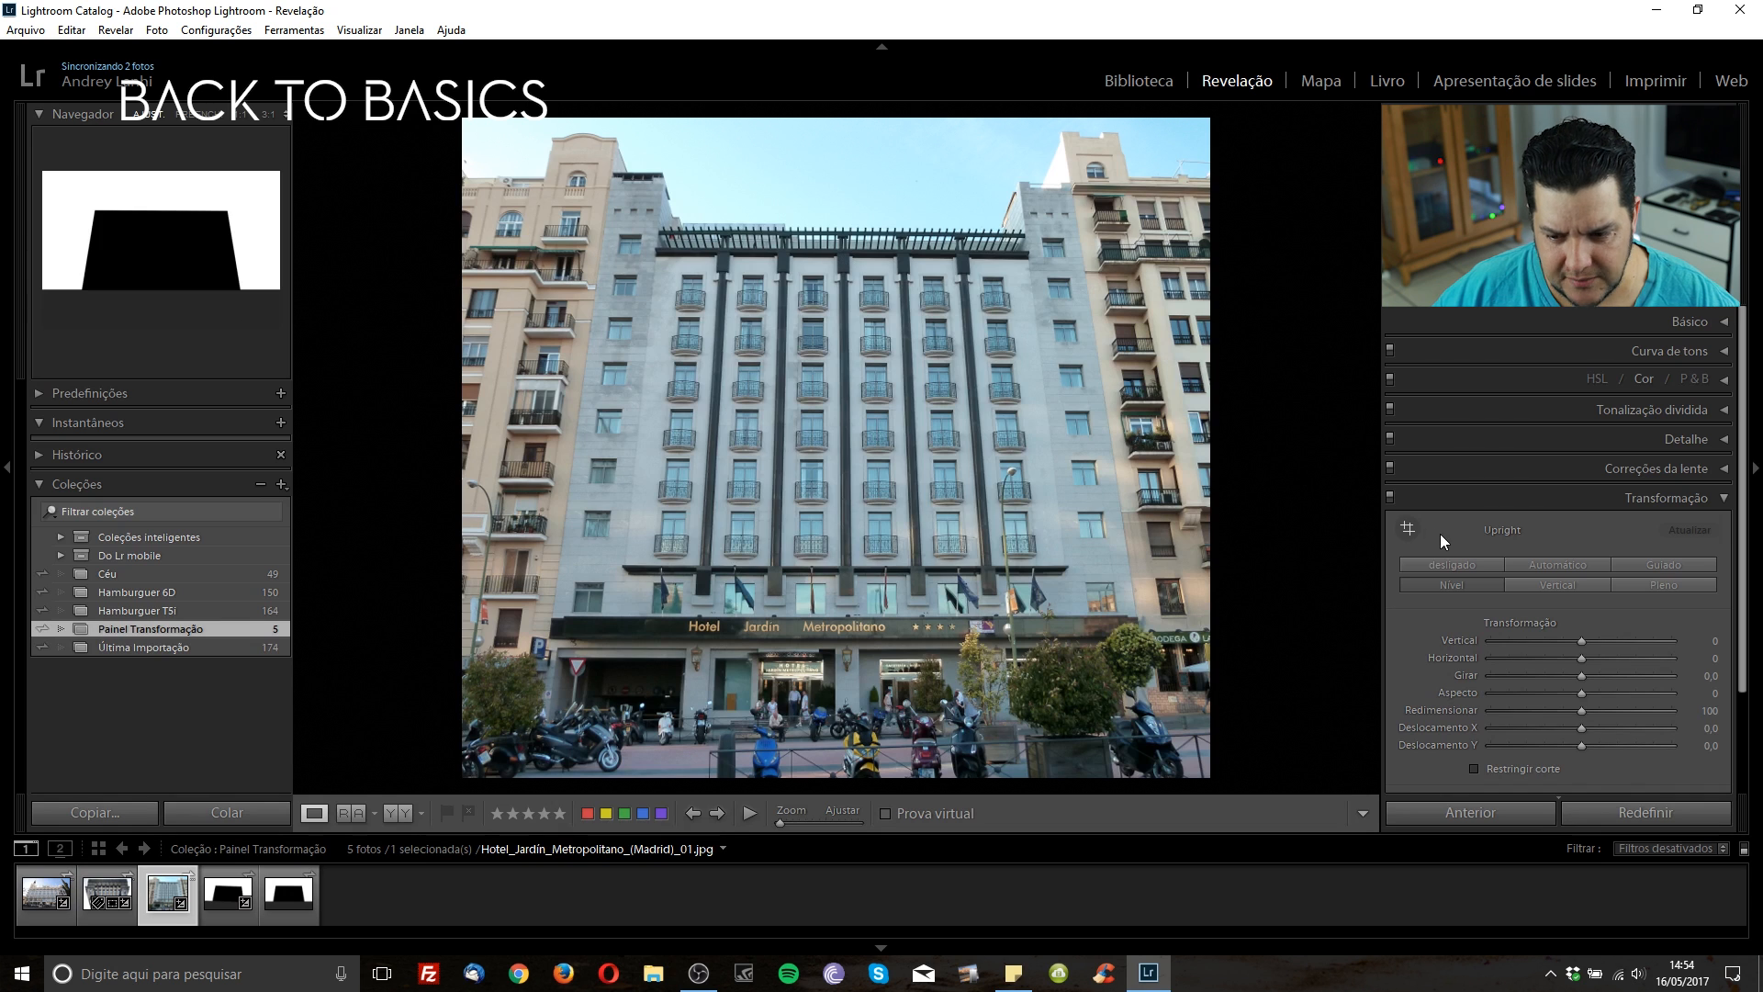
{"action": "key", "text": "ctrl+z"}
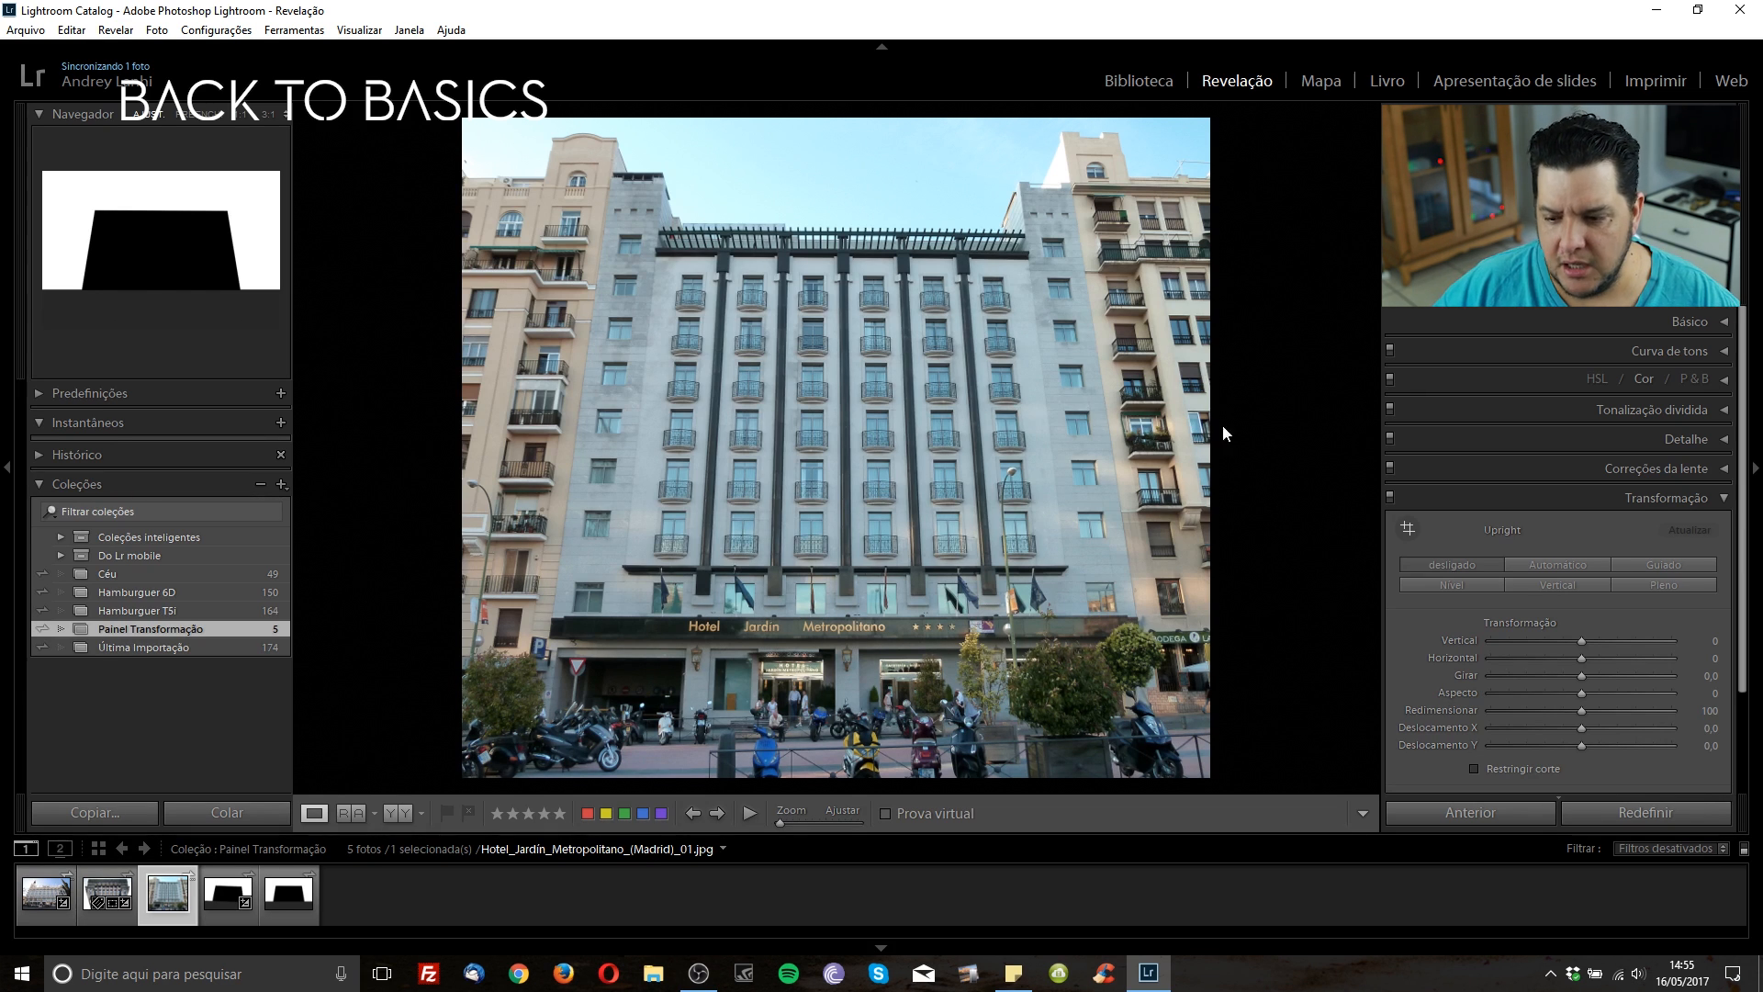
Apply Full Upright with Constrain Crop to the Hotel Jardín Metropolitano photo and compare it with and without the transform
{"action": "left_click", "coordinate": [1673, 581]}
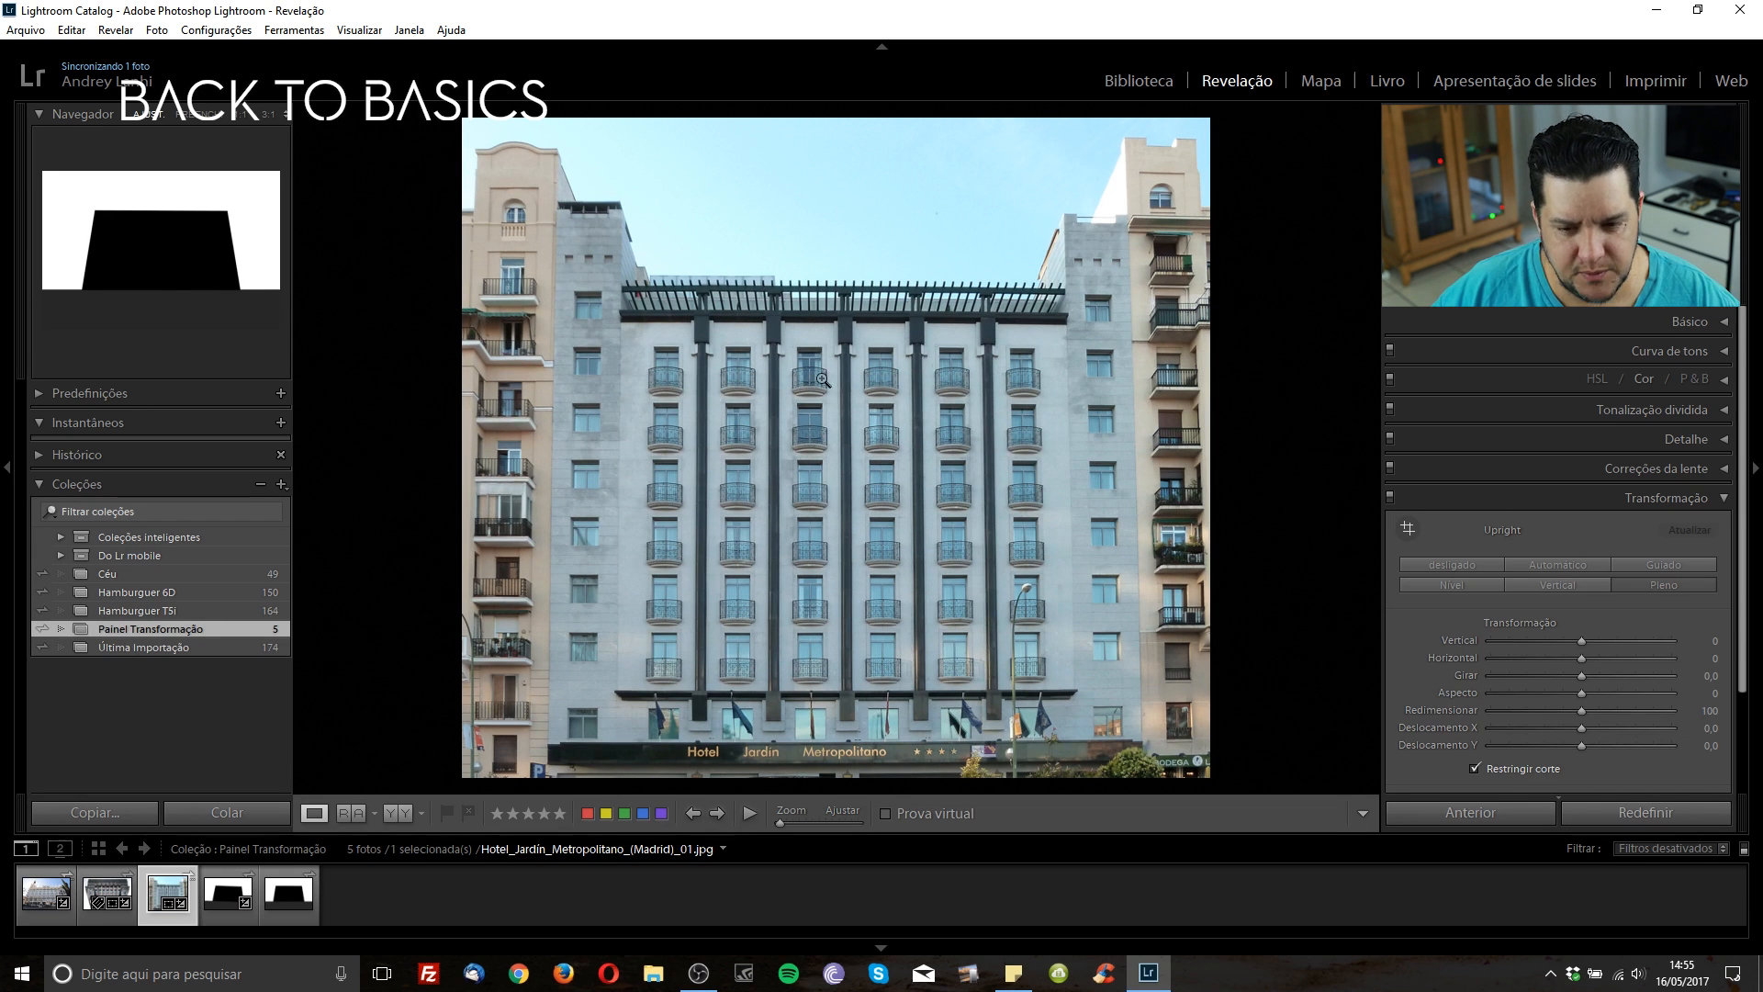
{"action": "left_click", "coordinate": [1389, 498]}
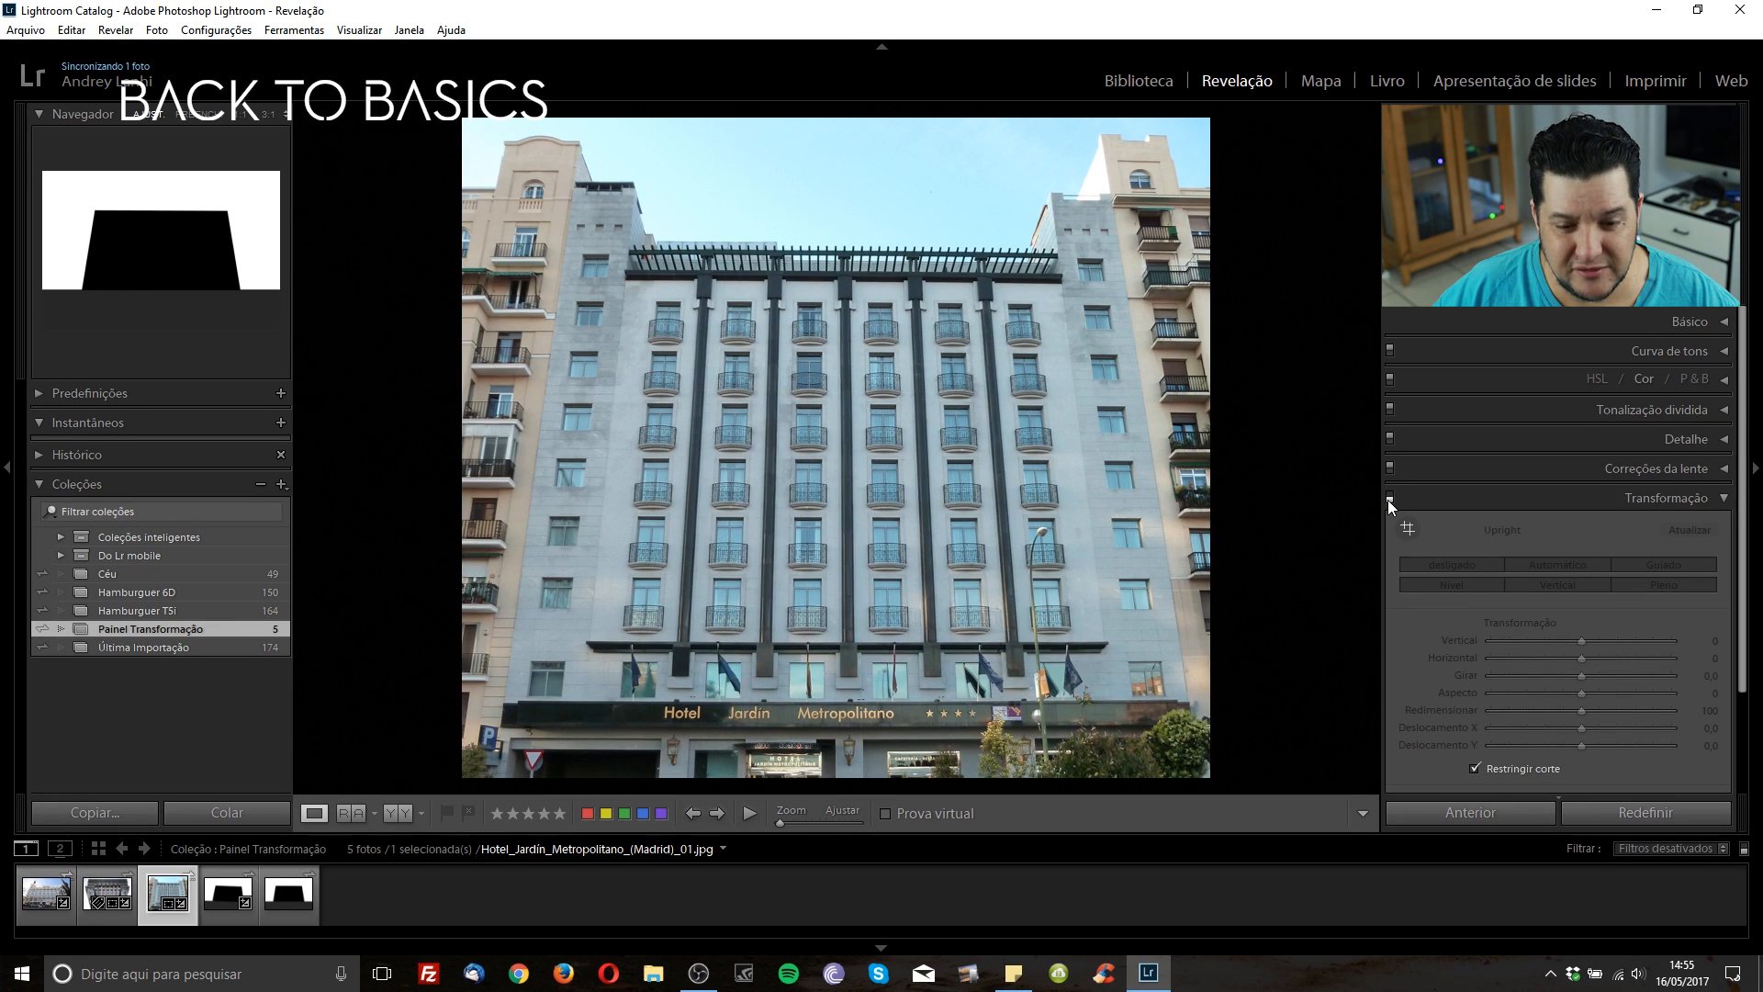
{"action": "left_click", "coordinate": [1389, 498]}
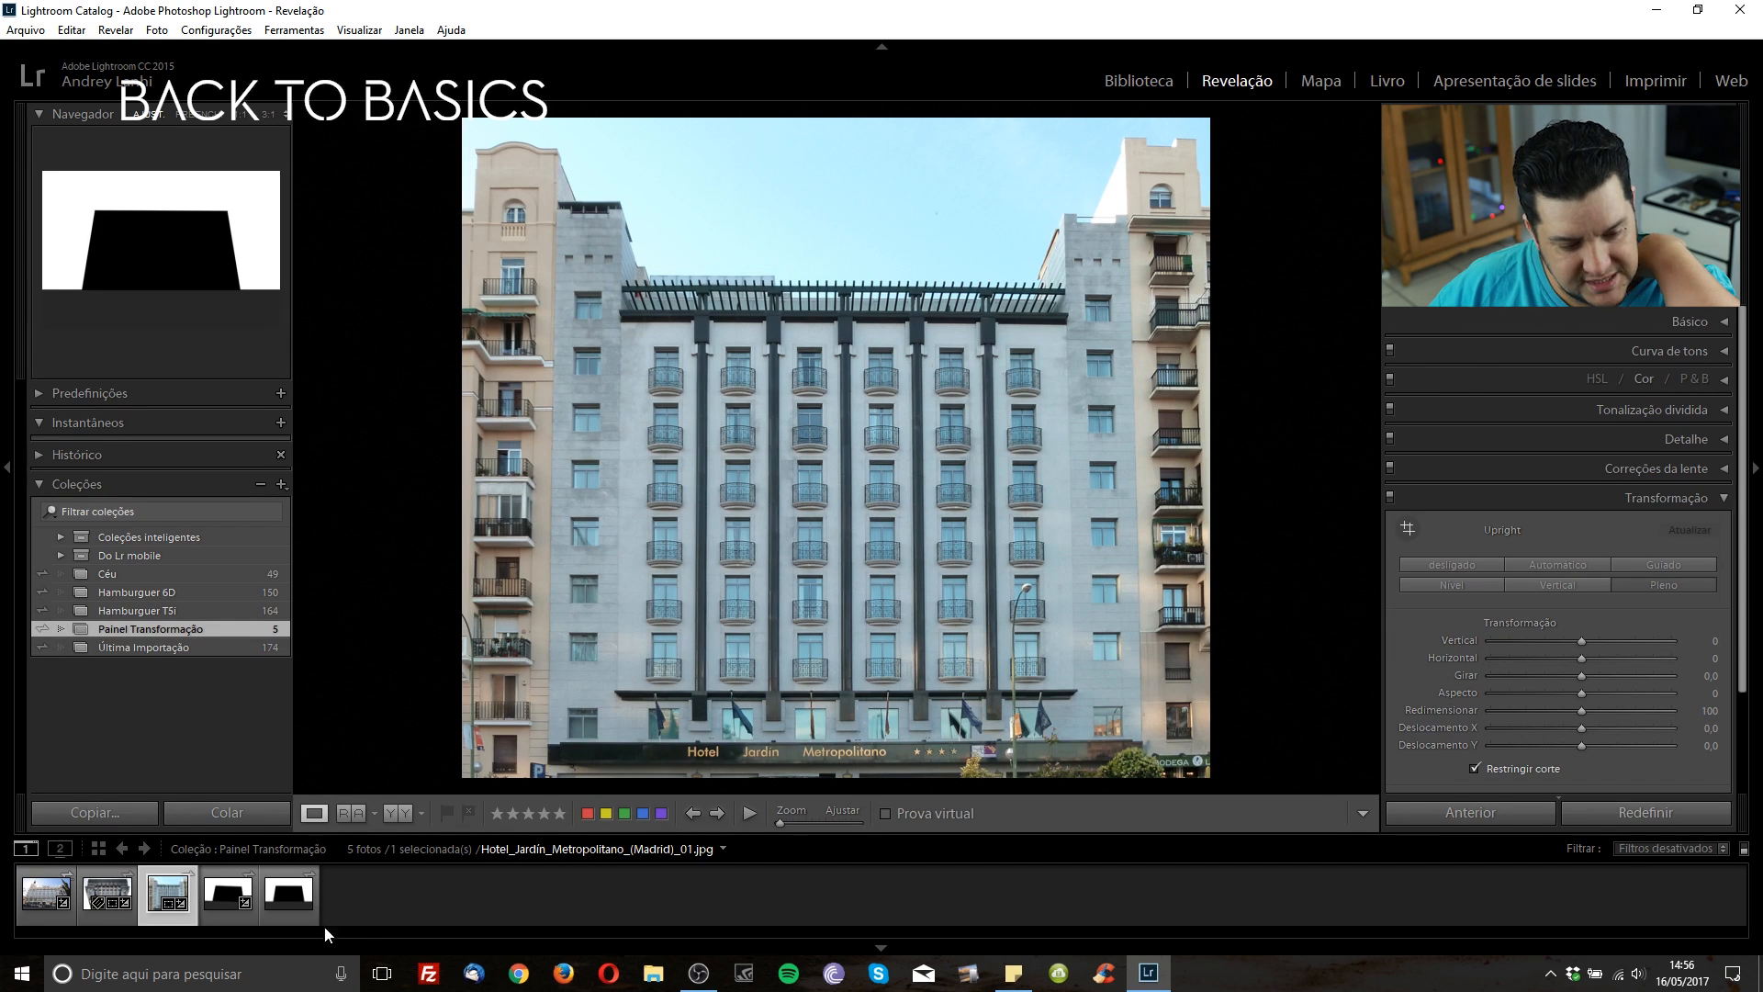
Set the Vertical transform of Distorção-Exemplo-Dois.jpg to -53 and test the Horizontal transform
{"action": "left_click", "coordinate": [296, 892]}
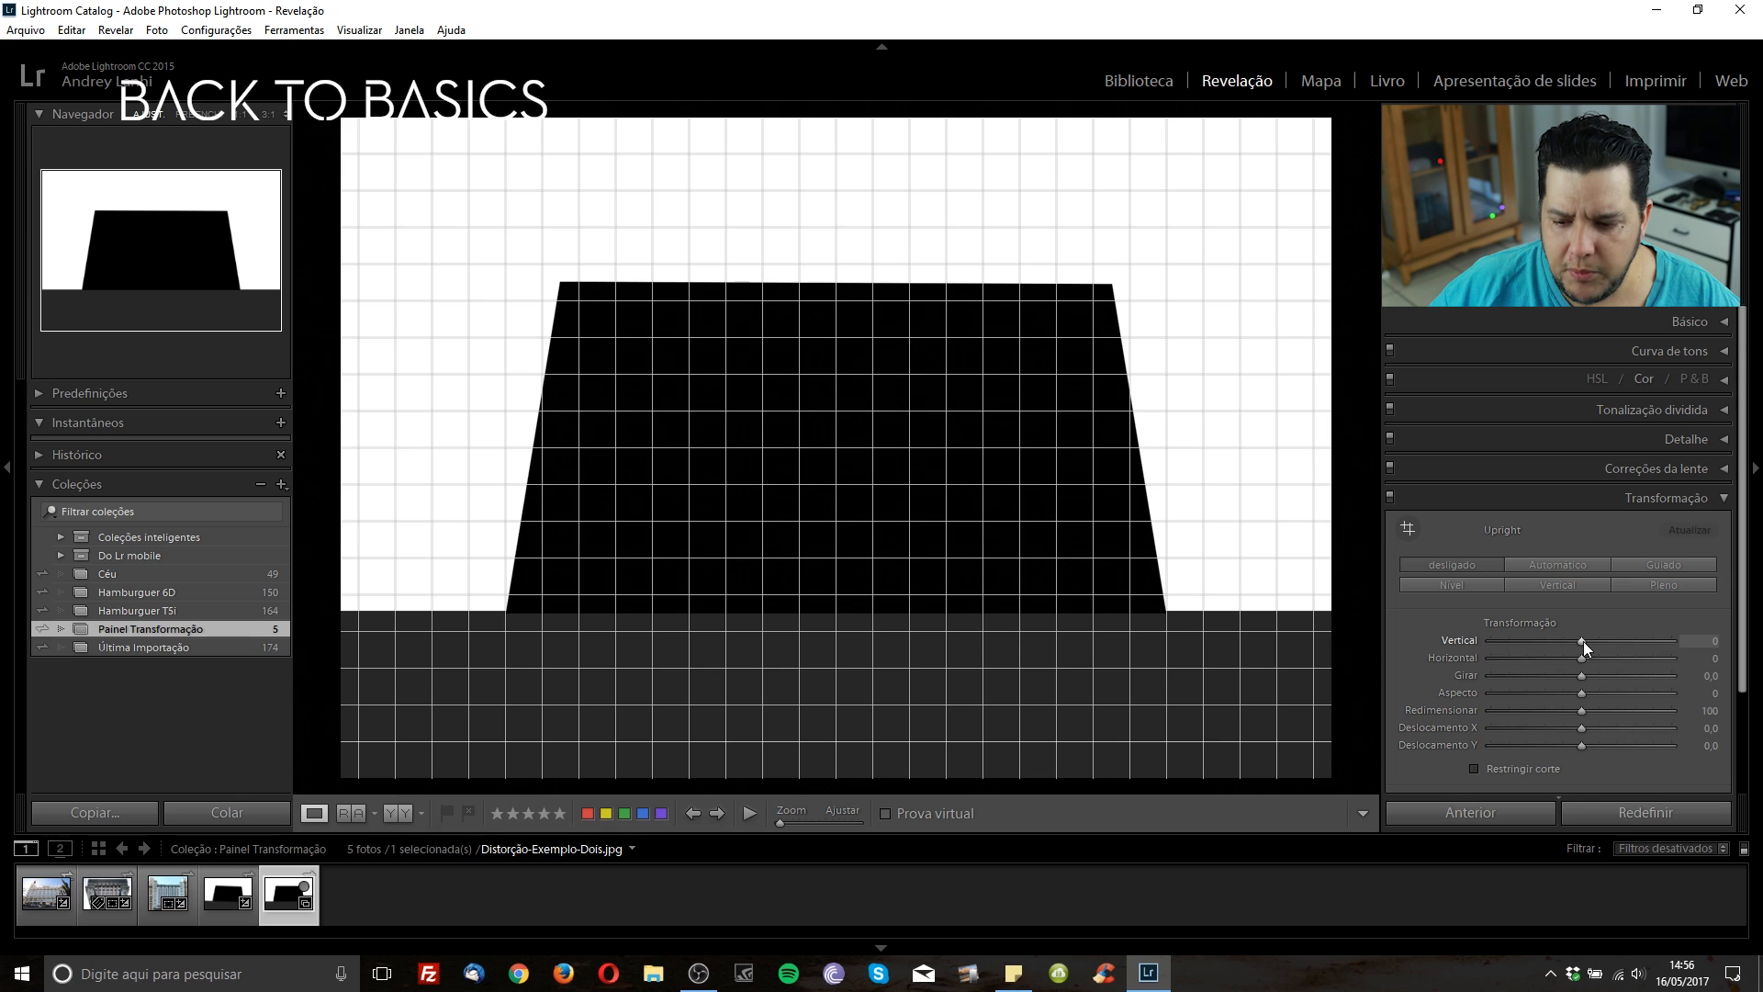
{"action": "left_click_drag", "start_coordinate": [1581, 640], "coordinate": [1534, 650]}
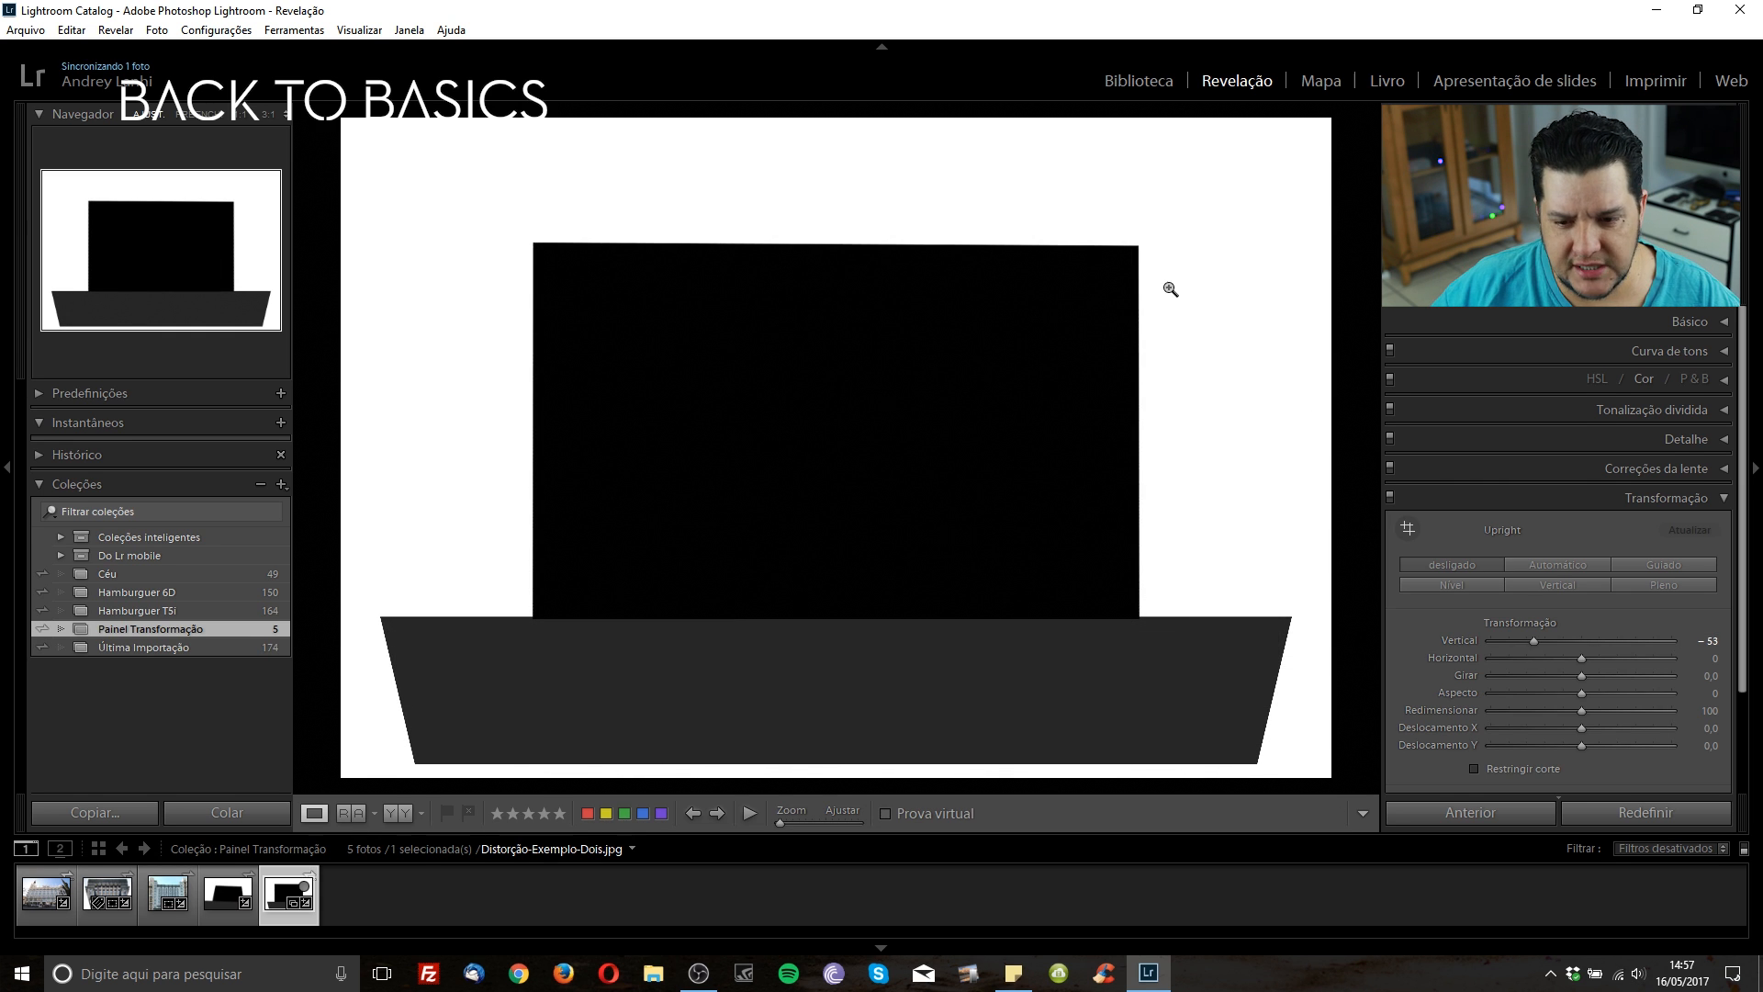
{"action": "left_click_drag", "start_coordinate": [1572, 657], "coordinate": [1584, 658]}
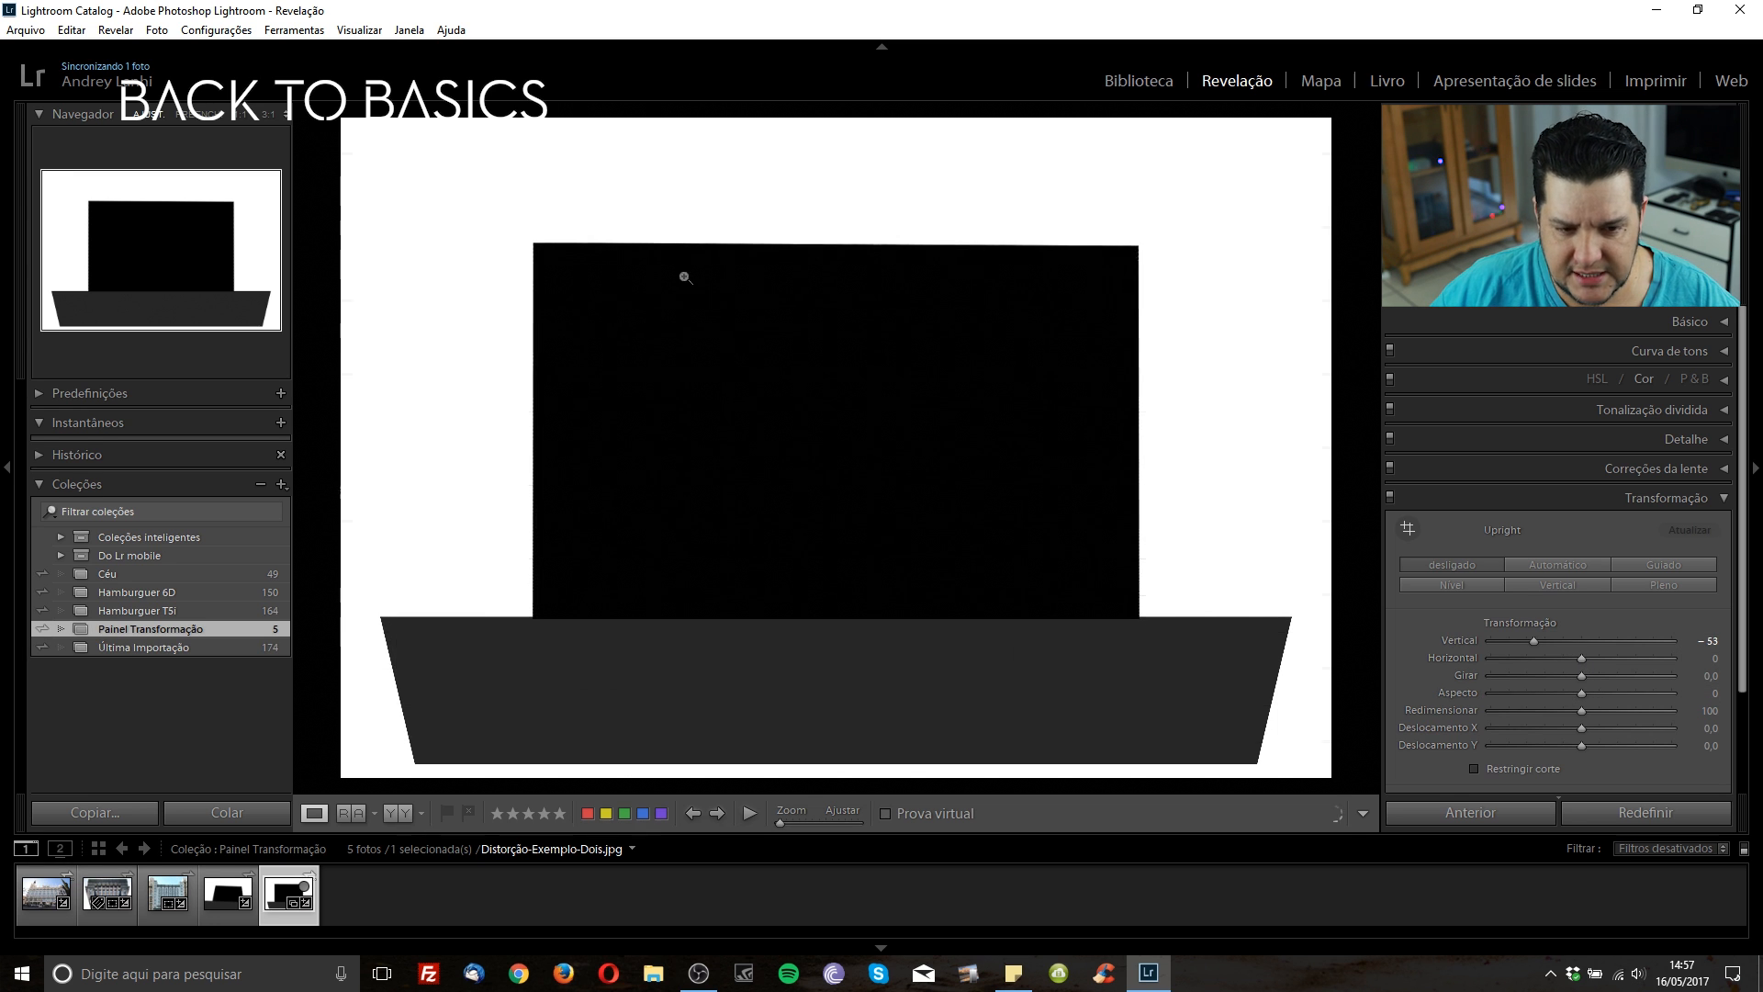
Try rotating the black shape and setting its Aspect to +87, and reset both adjustments
{"action": "left_click_drag", "start_coordinate": [1584, 675], "coordinate": [1660, 688]}
{"action": "double_click", "coordinate": [1525, 675]}
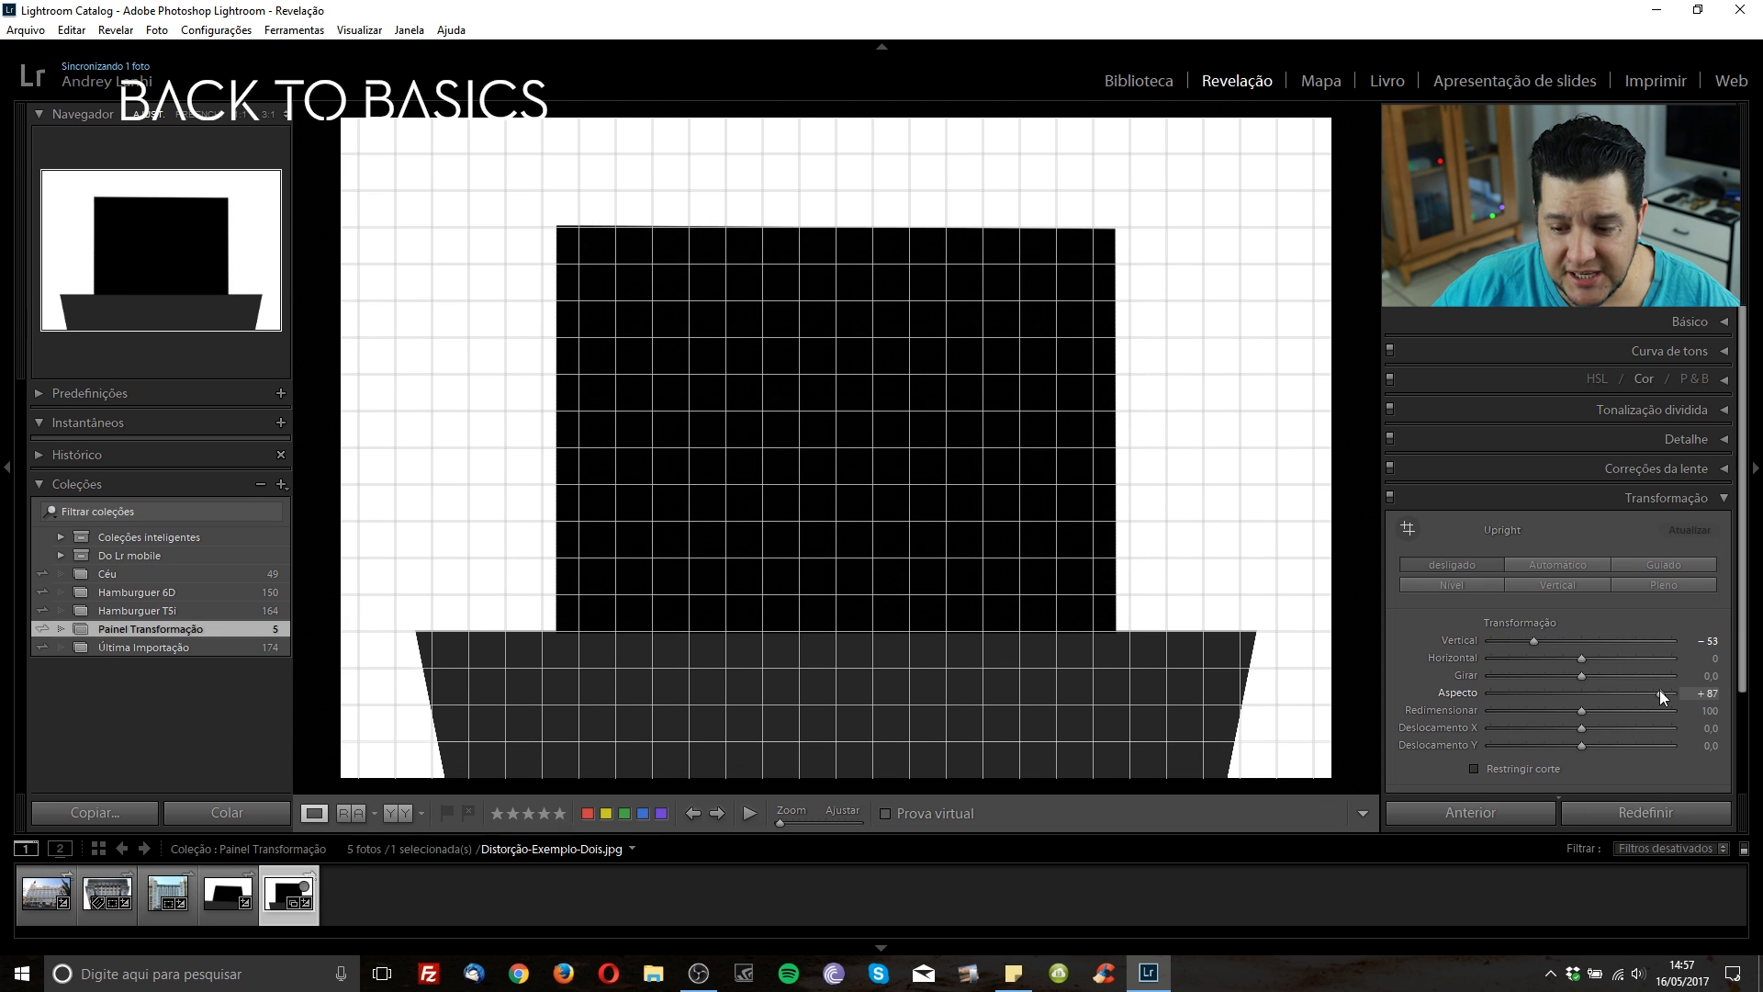
{"action": "double_click", "coordinate": [1660, 690]}
Set the image's Scale to 121, test the X and Y offsets, and set the Y offset to +2.0
{"action": "left_click_drag", "start_coordinate": [1581, 713], "coordinate": [1620, 697]}
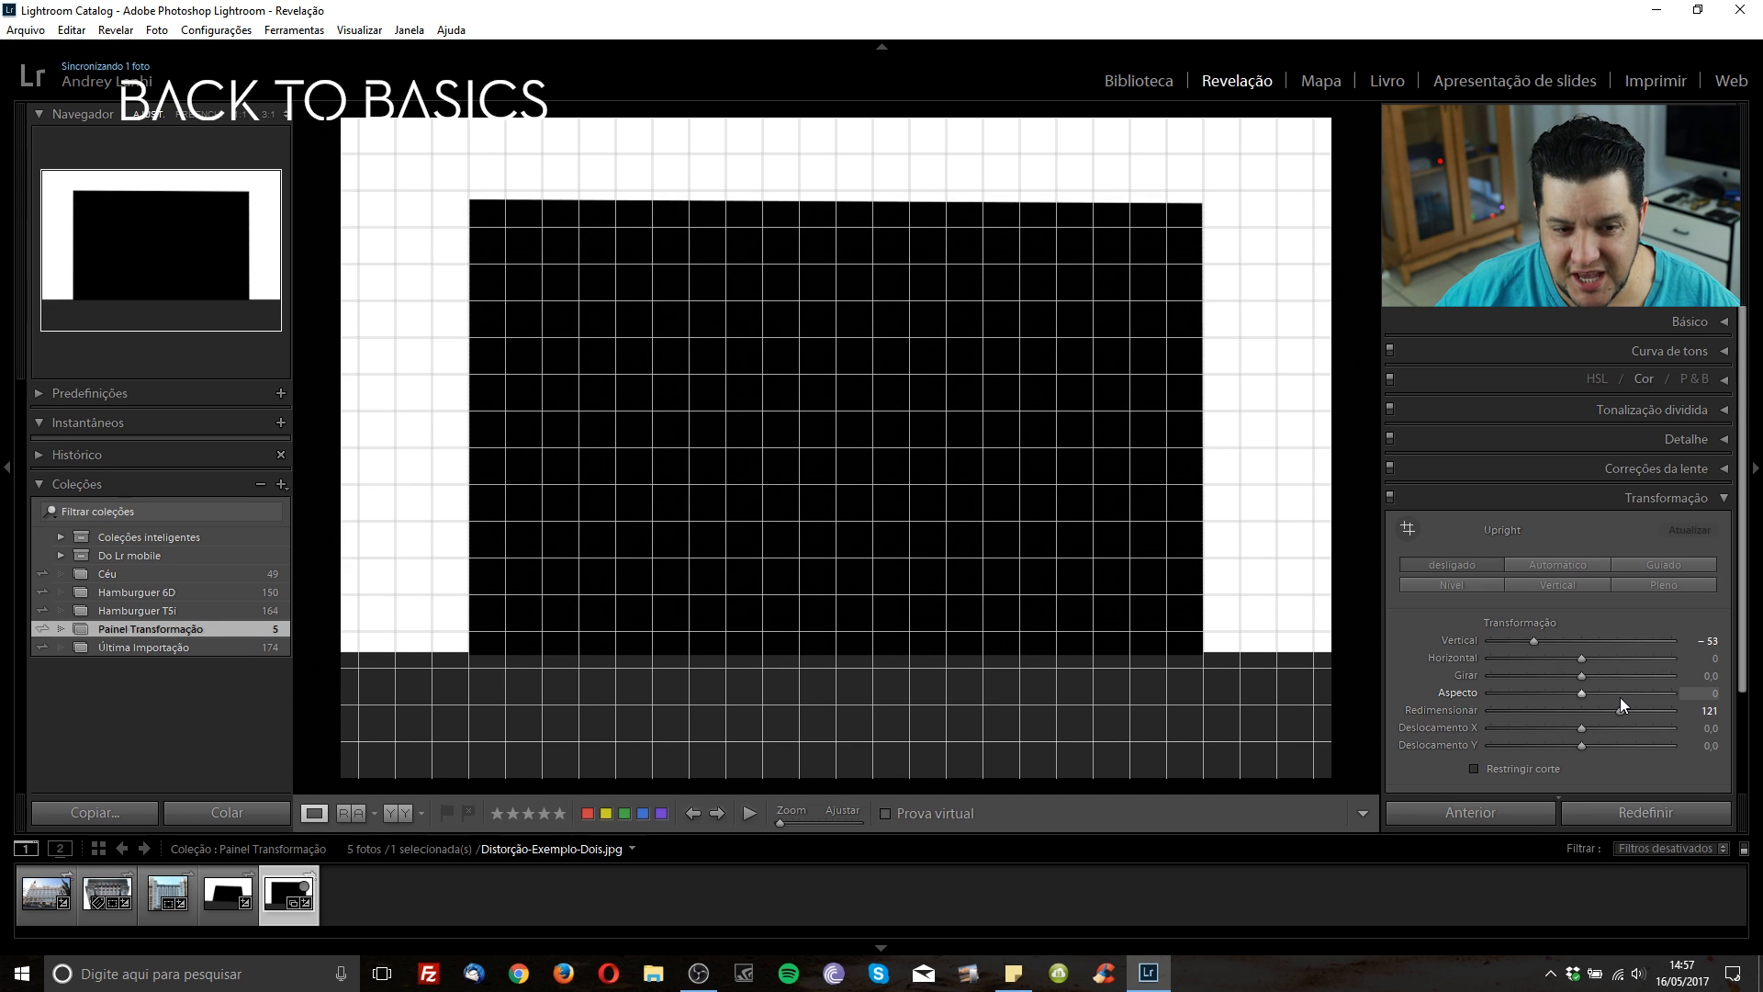
{"action": "left_click_drag", "start_coordinate": [1580, 727], "coordinate": [1549, 744]}
{"action": "double_click", "coordinate": [1511, 724]}
{"action": "double_click", "coordinate": [1548, 744]}
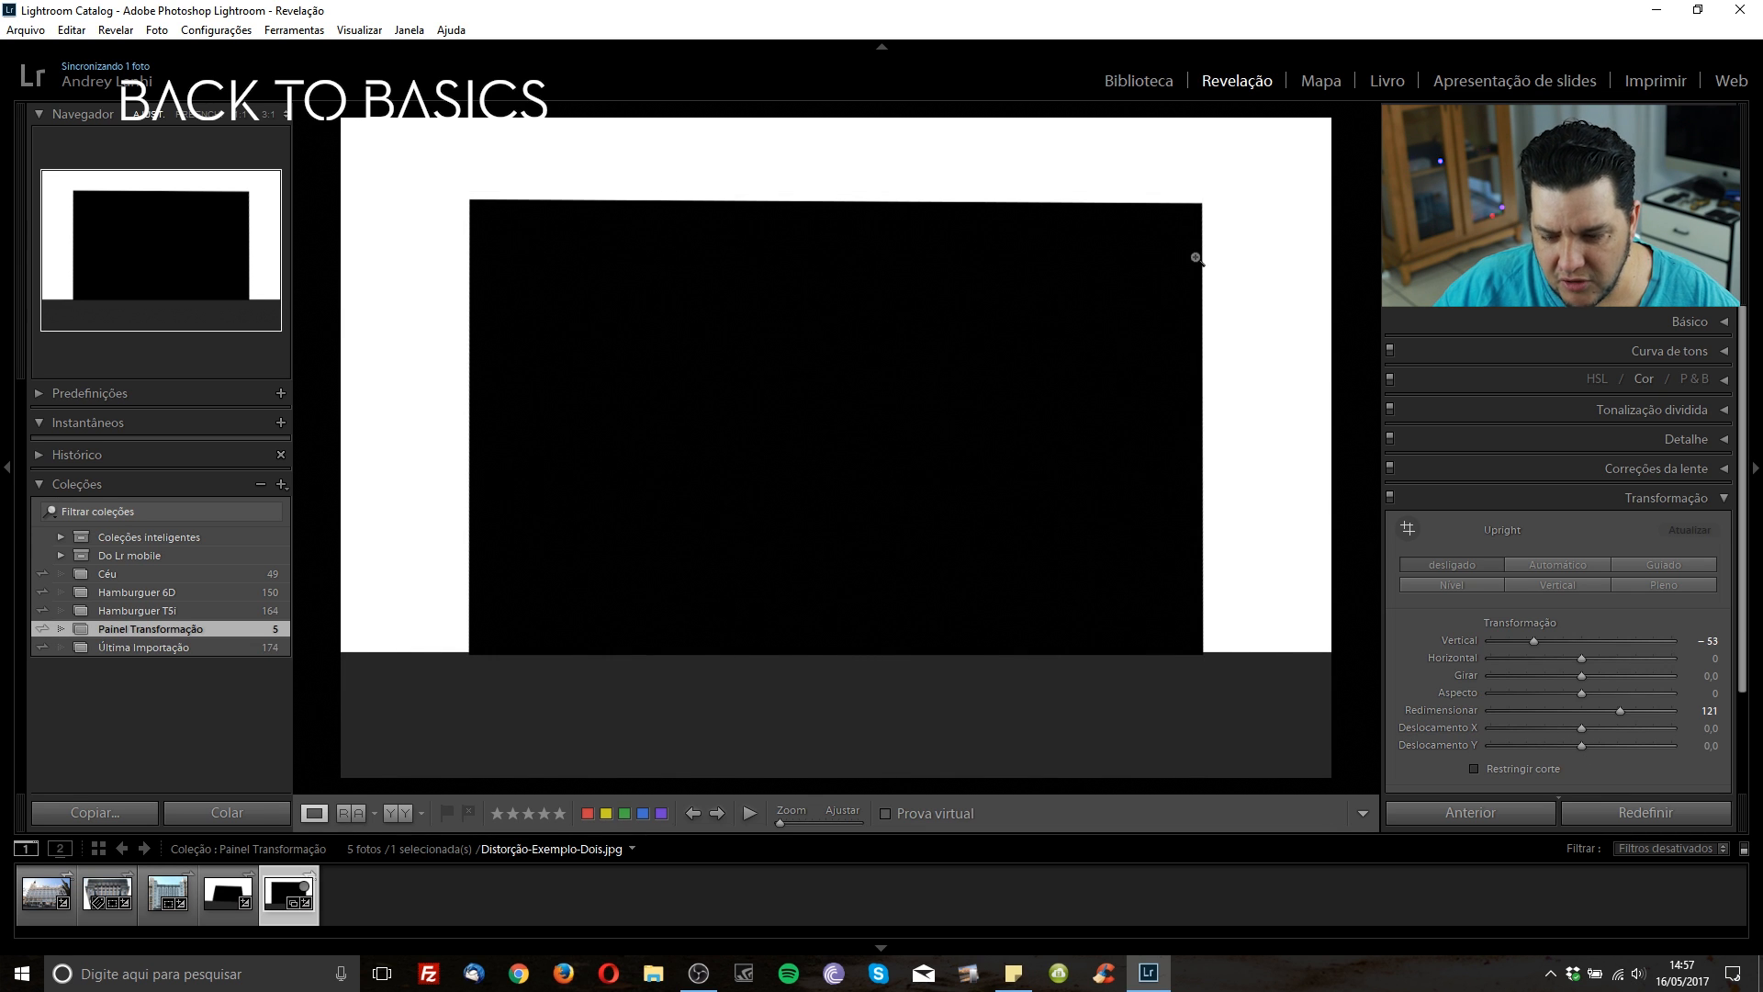
{"action": "left_click_drag", "start_coordinate": [1579, 729], "coordinate": [1583, 744]}
{"action": "key", "text": "ctrl+z"}
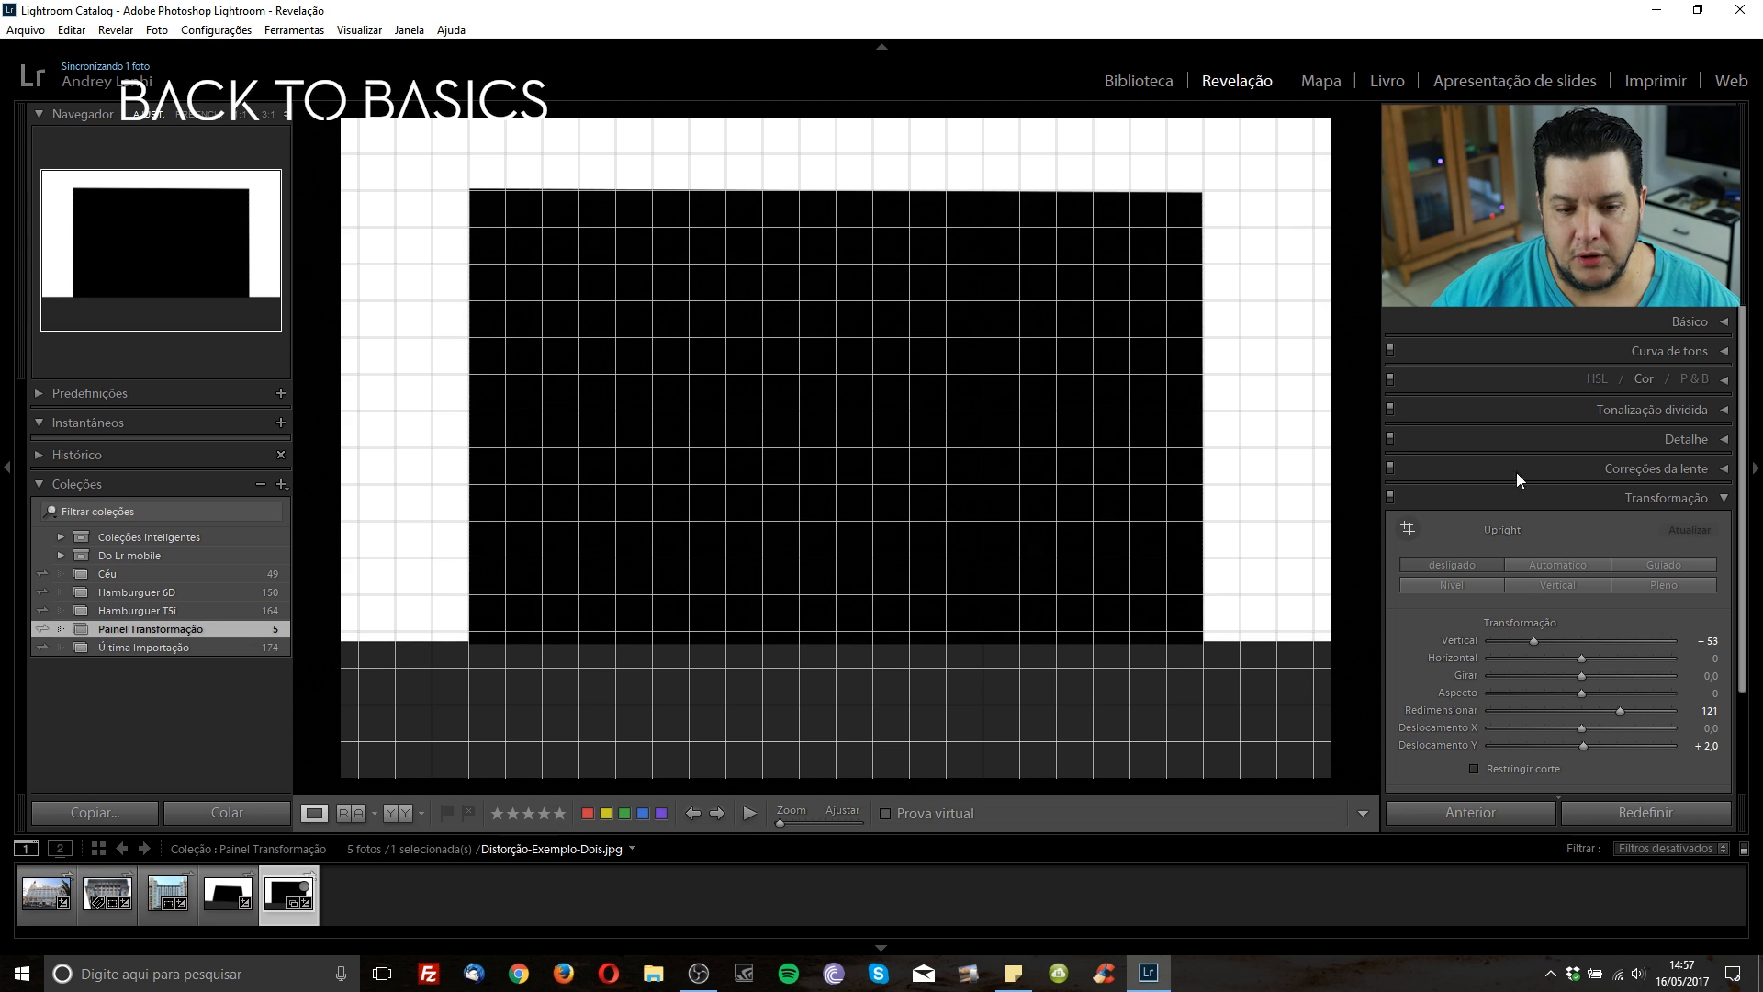
Compare Distorção-Exemplo-Dois.jpg with and without its Transform corrections, leaving the corrections enabled
{"action": "left_click", "coordinate": [1390, 499]}
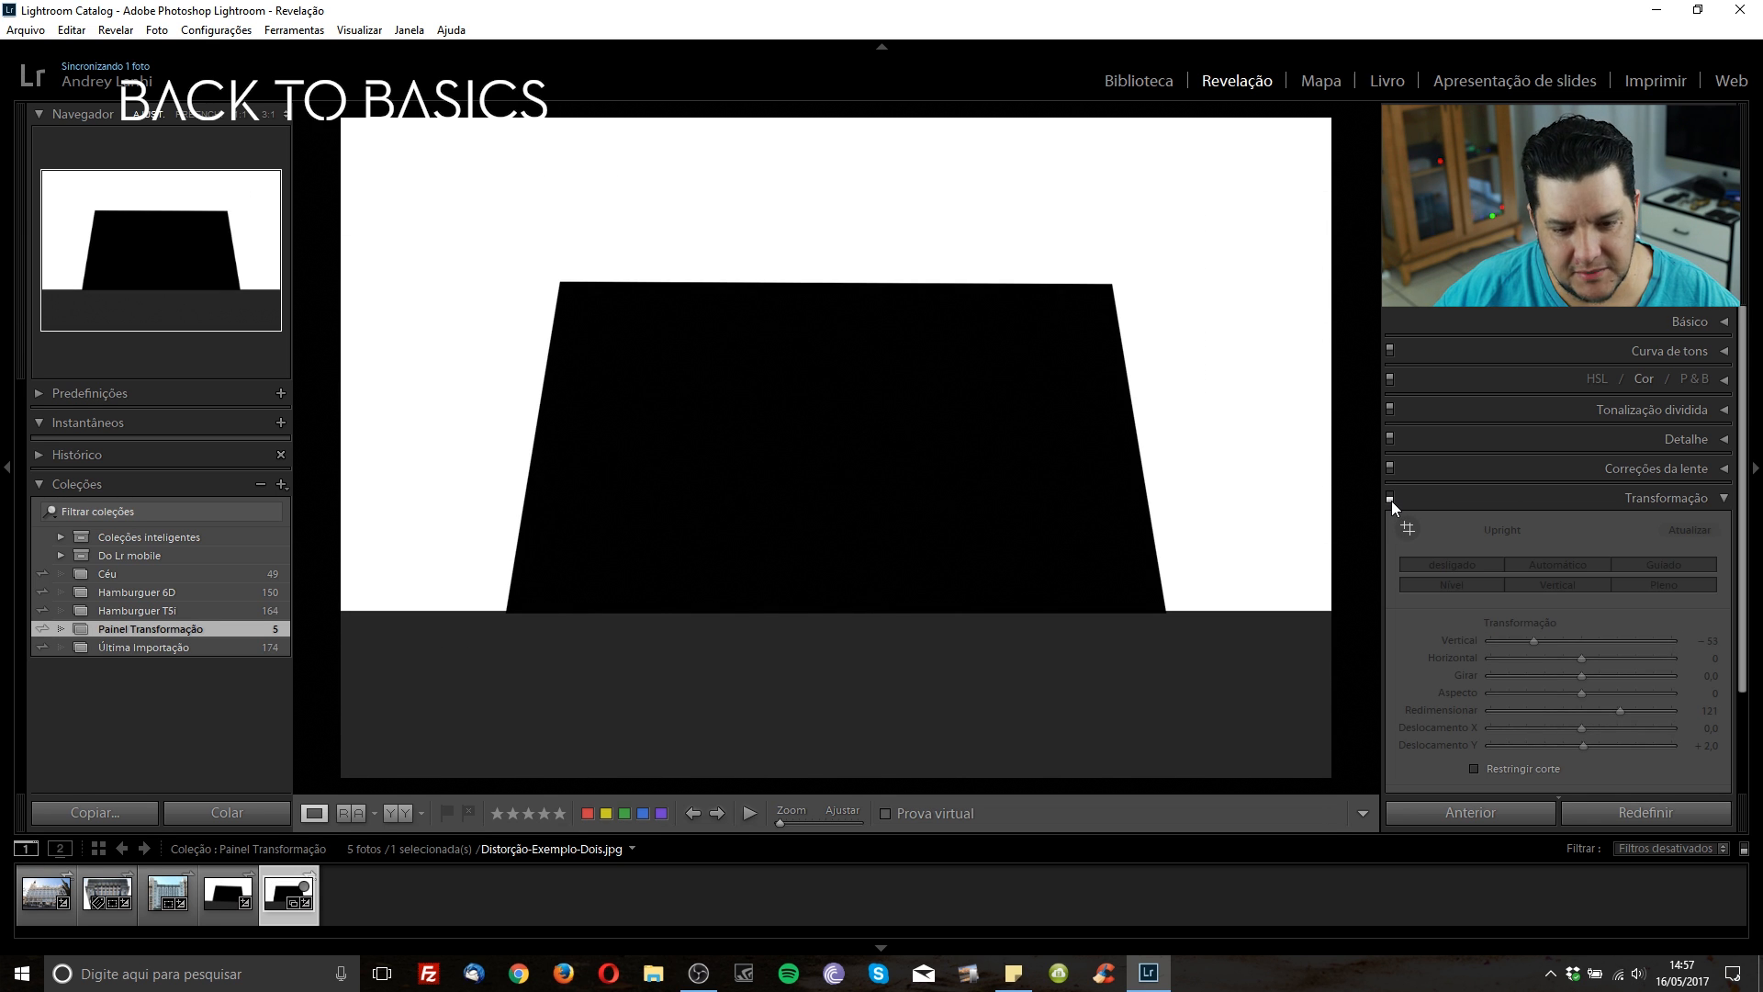
{"action": "left_click", "coordinate": [1390, 499]}
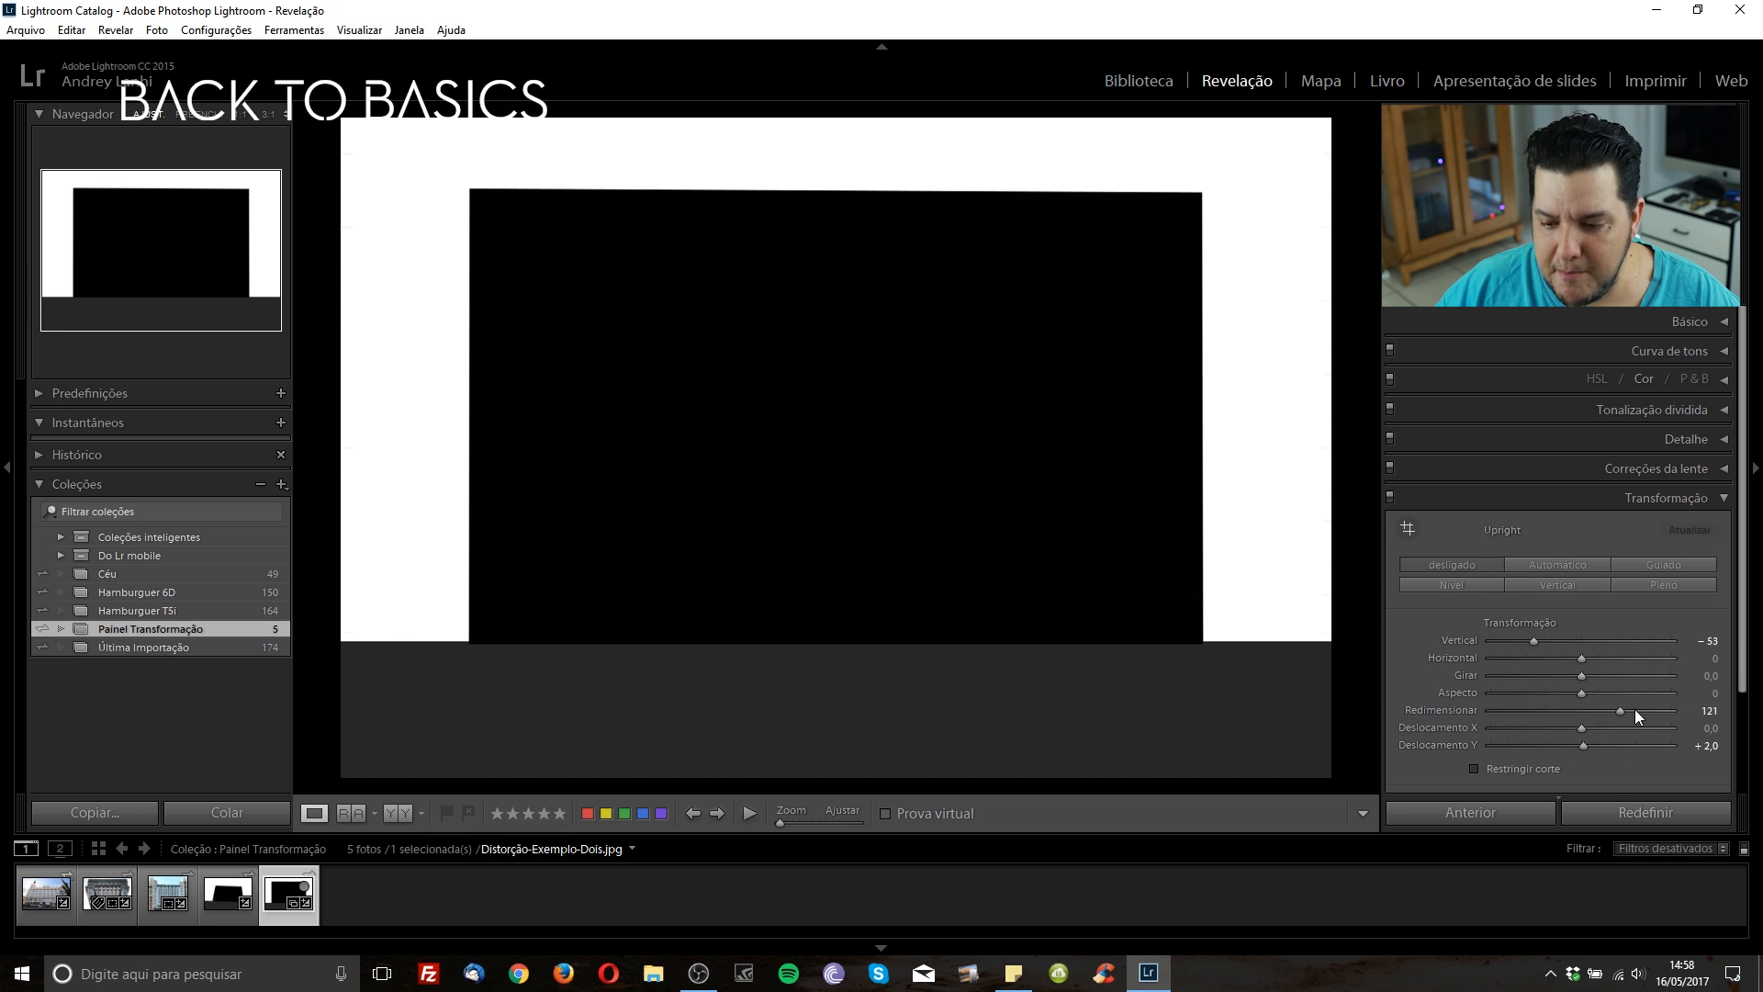
{"action": "left_click_drag", "start_coordinate": [1634, 713], "coordinate": [1635, 709]}
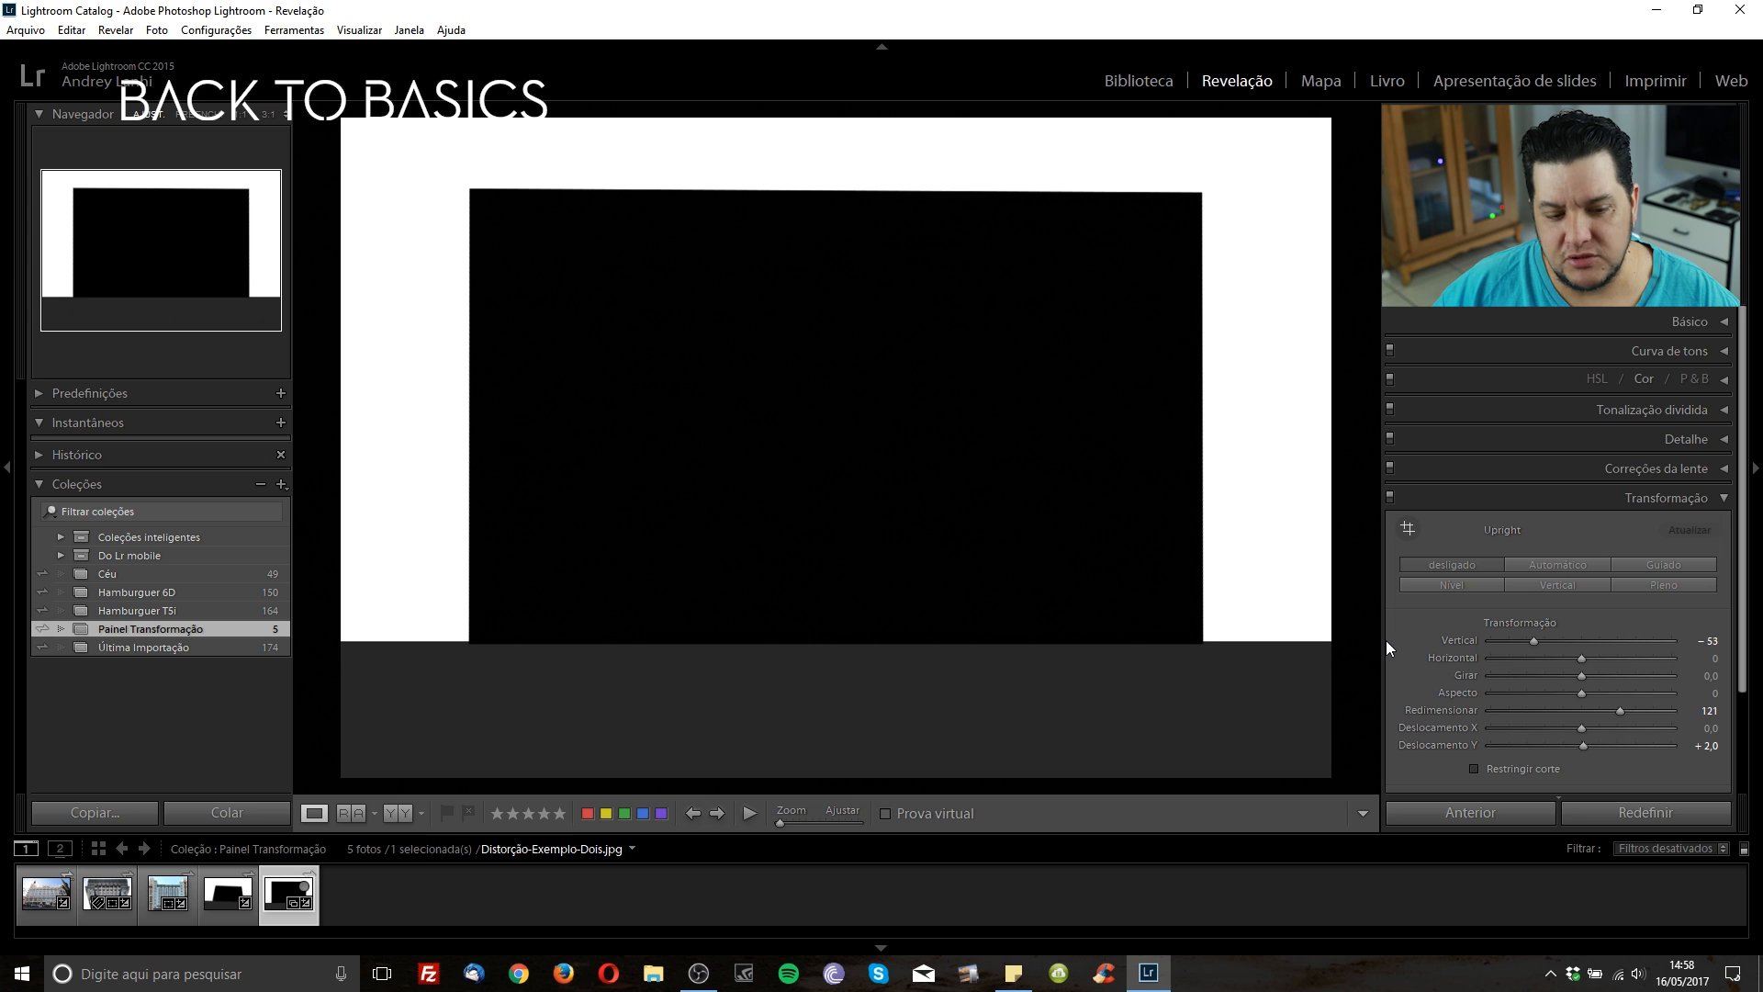
Open the Hotel Jardín Metropolitano photo and compare it with its Transform corrections off and on
{"action": "left_click", "coordinate": [163, 893]}
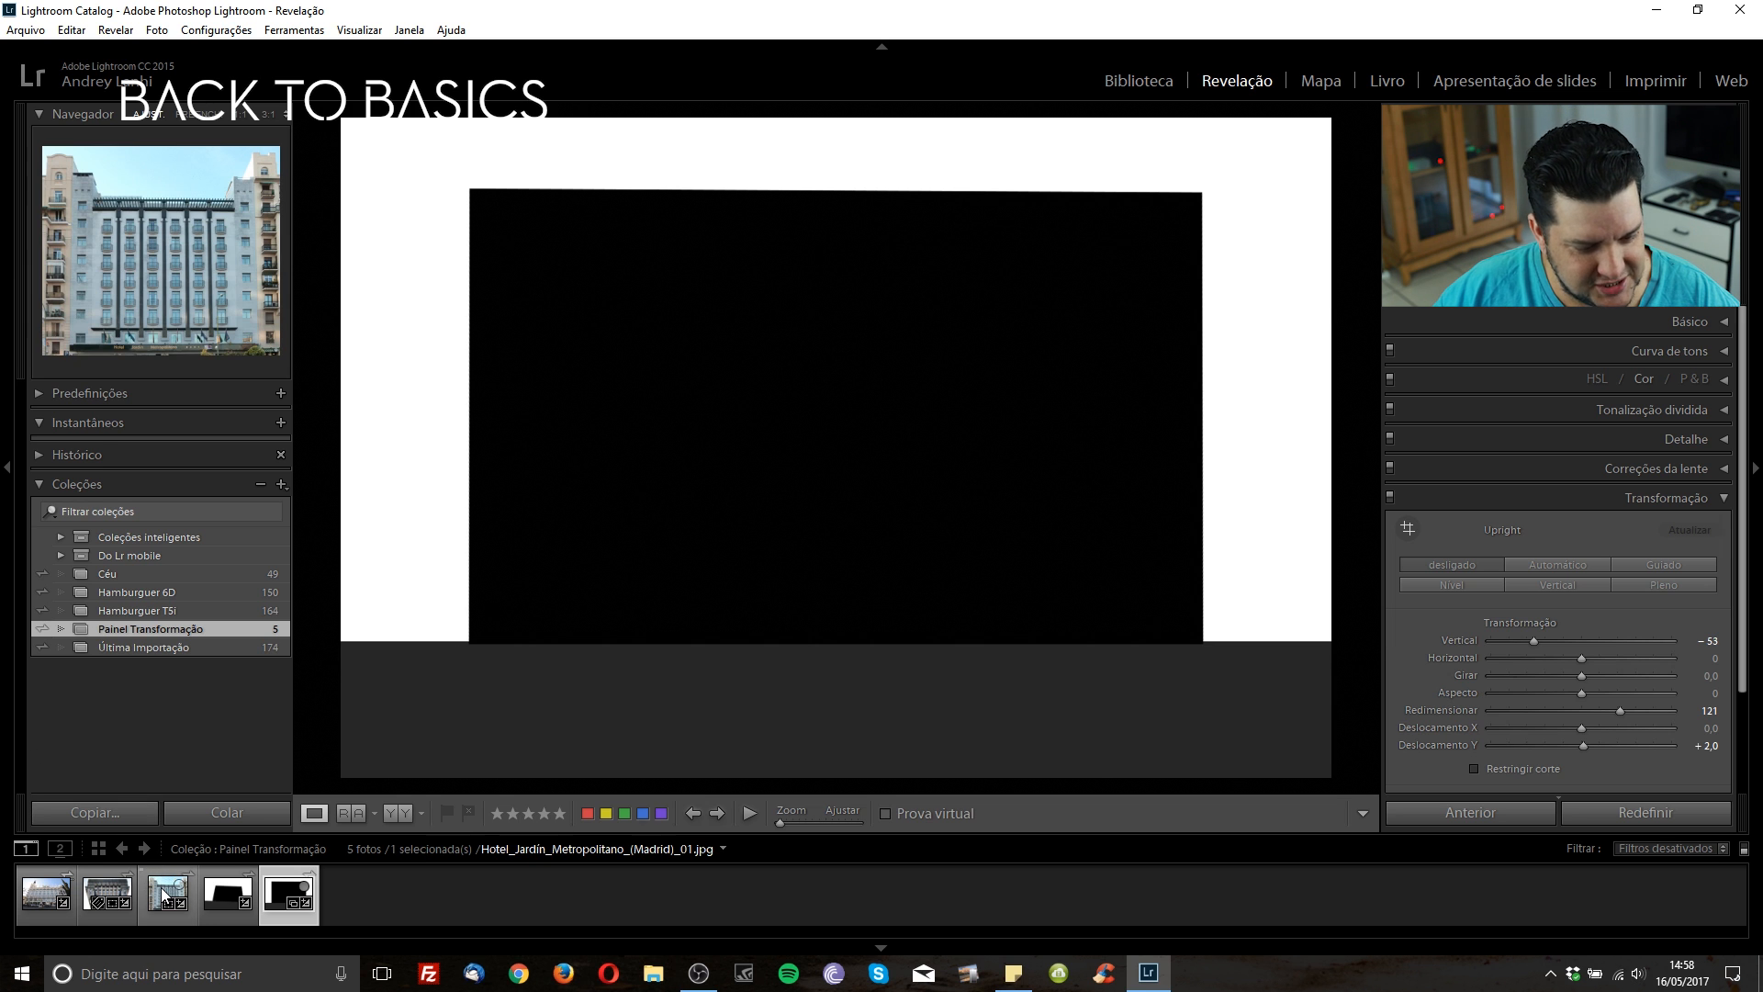
{"action": "left_click", "coordinate": [1390, 497]}
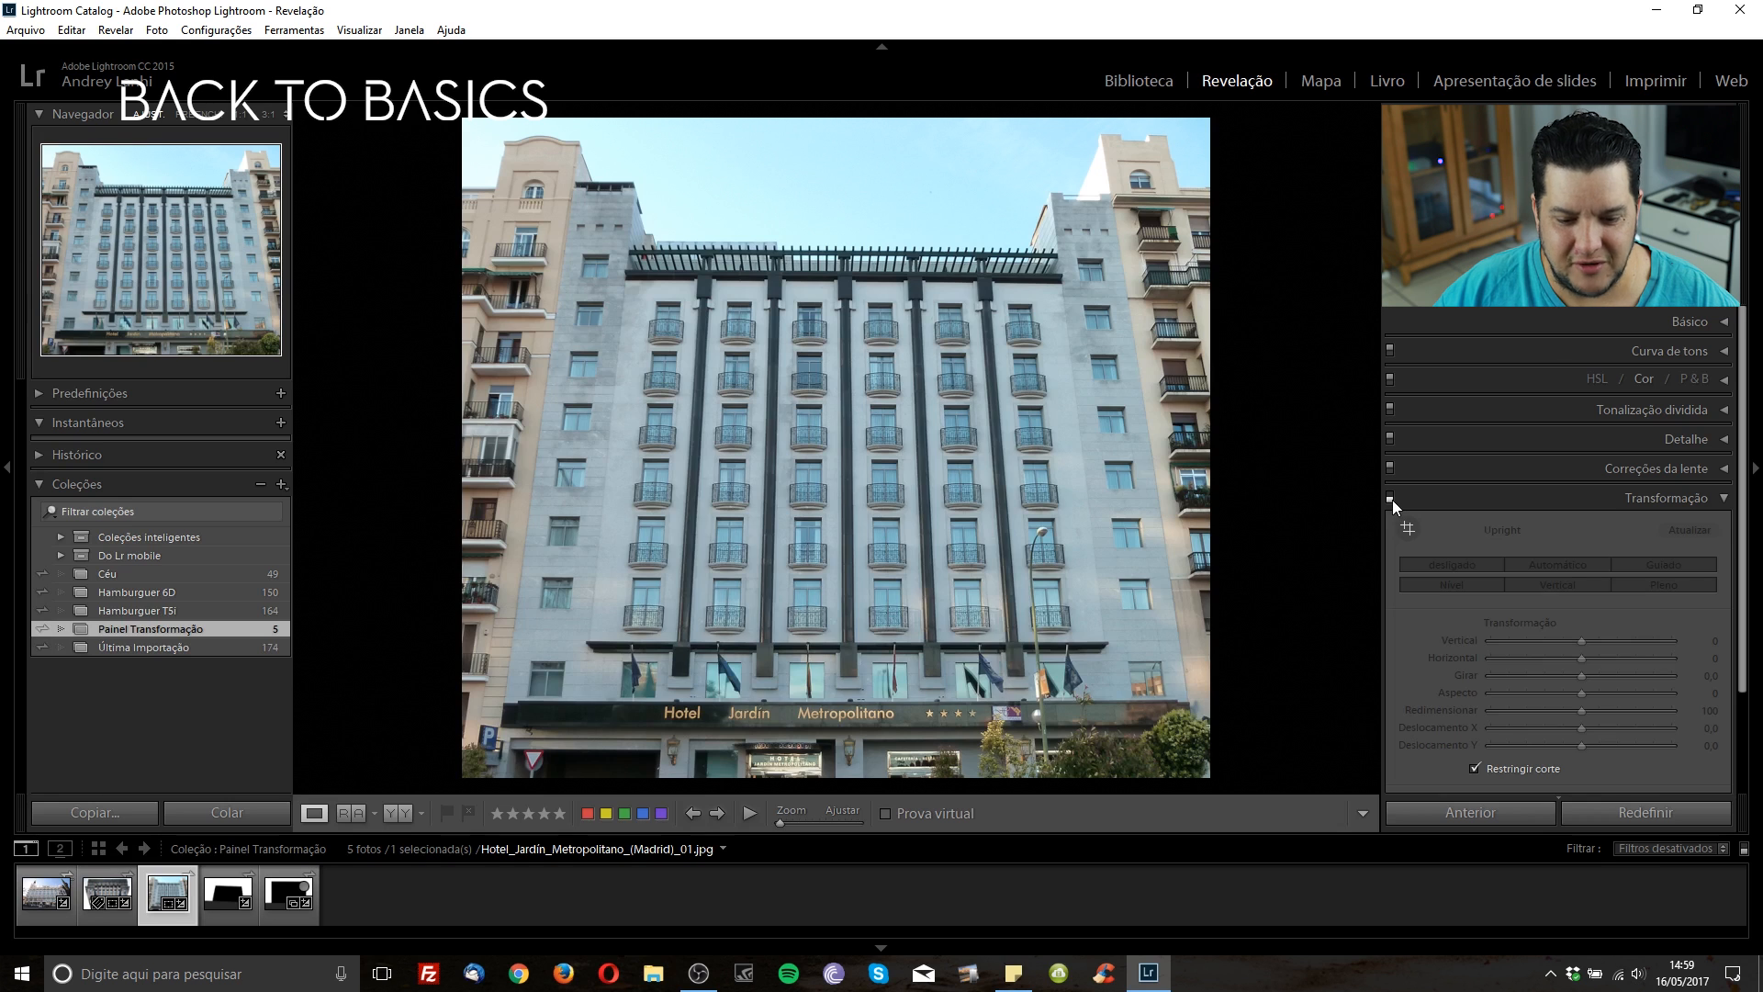
{"action": "left_click", "coordinate": [1390, 497]}
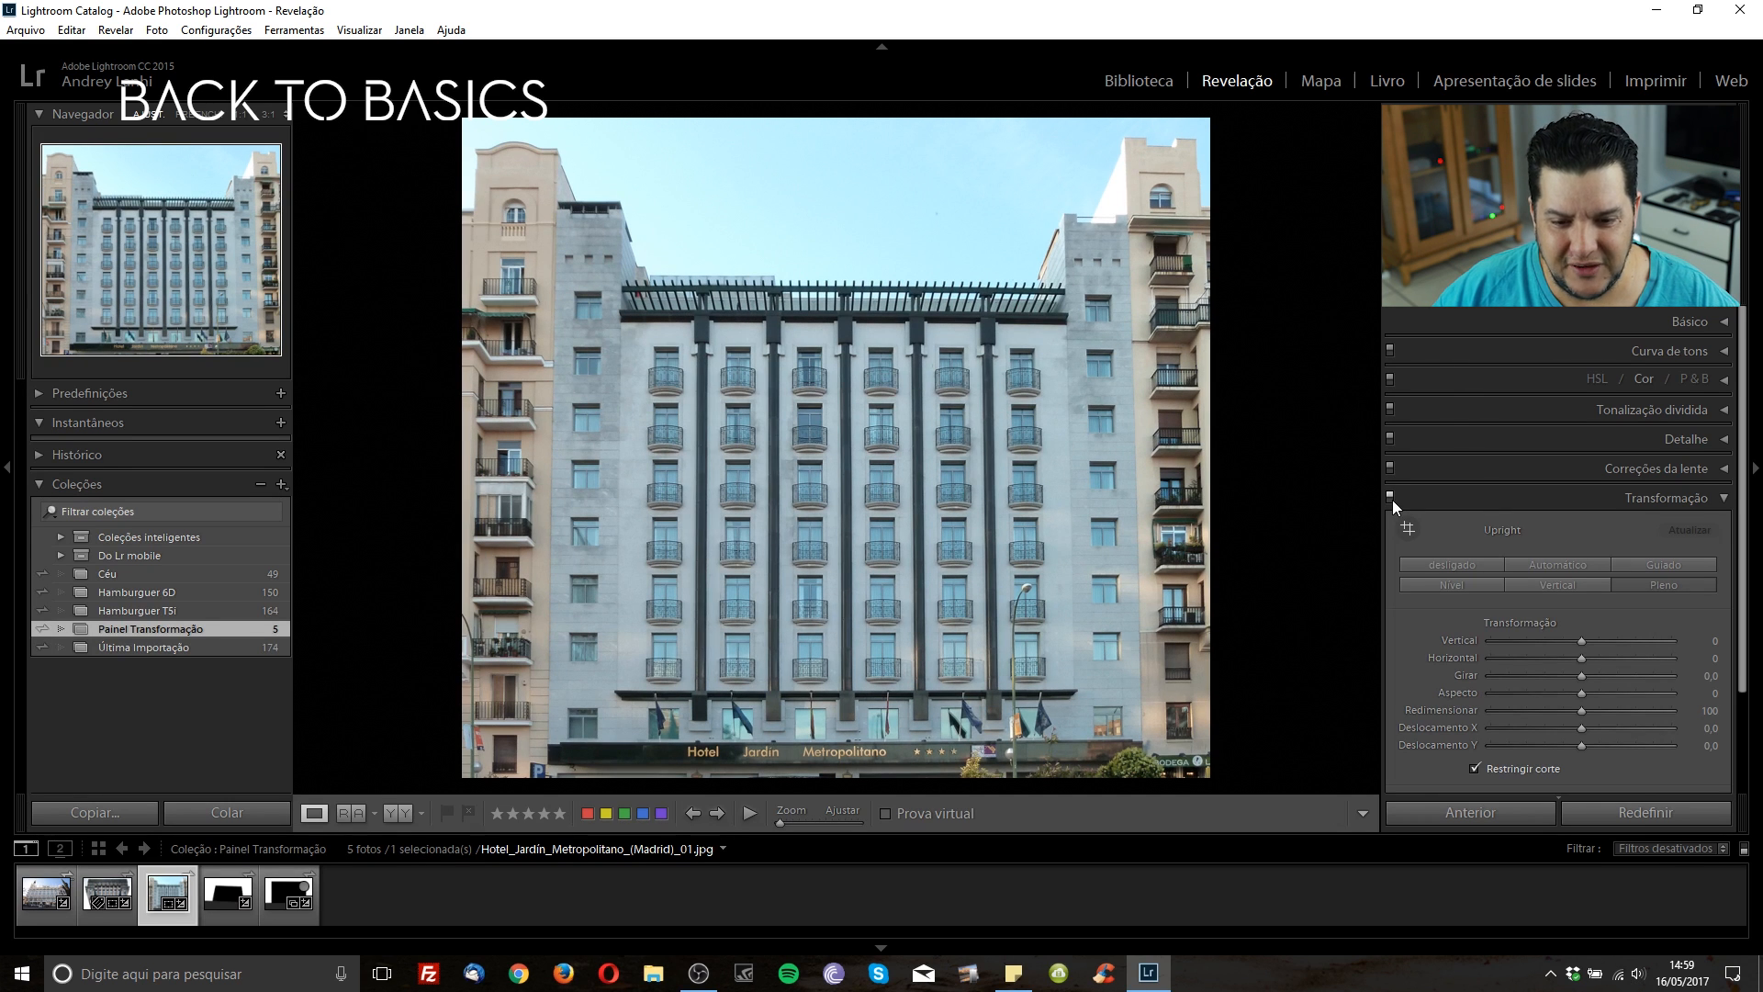